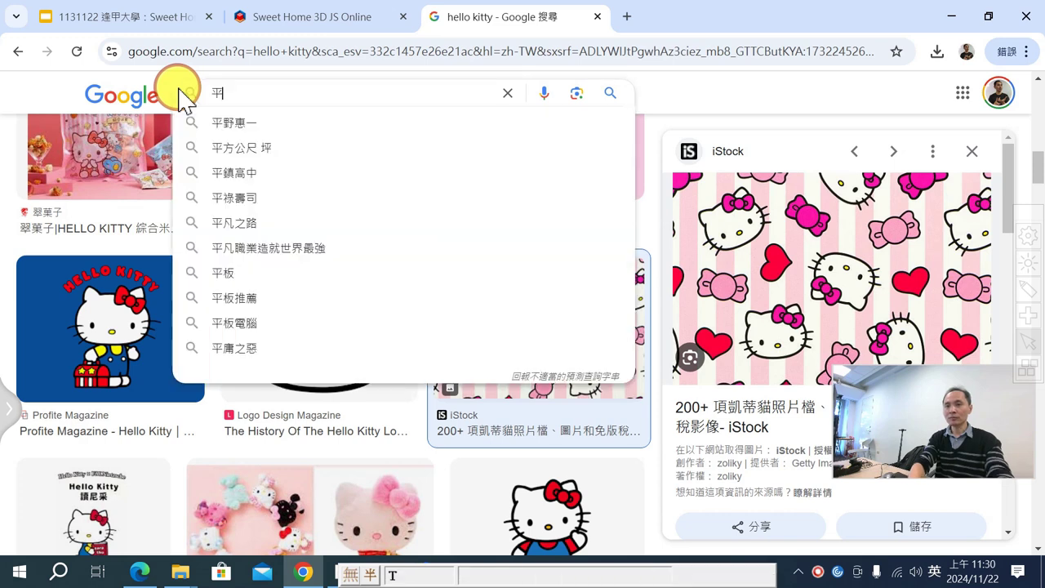
Search Google Images for 室內平面設計圖.
{"action": "type", "text": "計圖"}
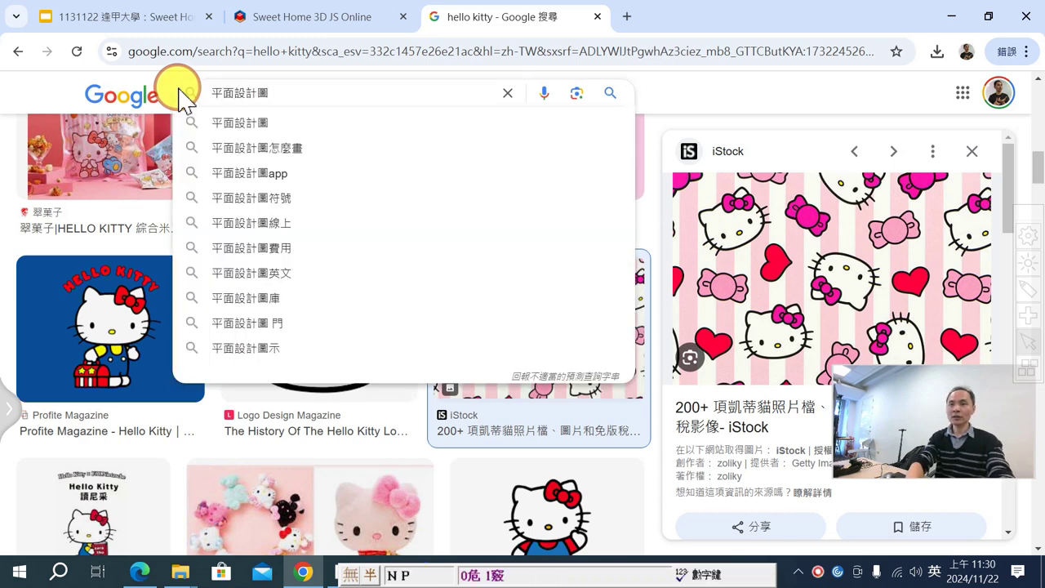
{"action": "key", "text": "Home"}
{"action": "type", "text": "室內"}
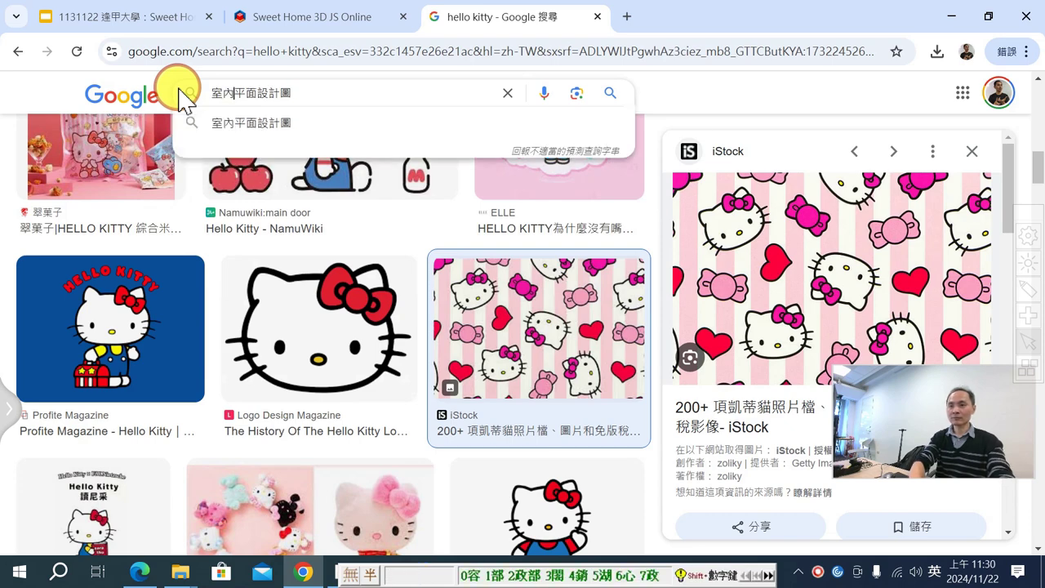
{"action": "key", "text": "Return"}
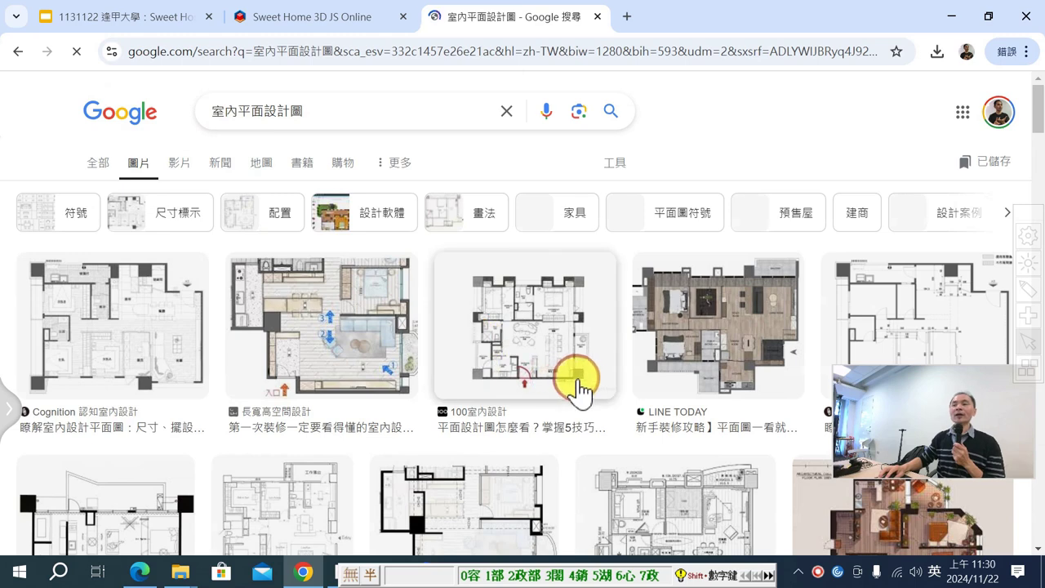
Open the black-and-white floor plan from 100室內設計 and save its image to the 下載 folder as src_156810784839589907.jpg!t1000.
{"action": "scroll", "coordinate": [588, 384], "scroll_direction": "down", "scroll_amount": 2}
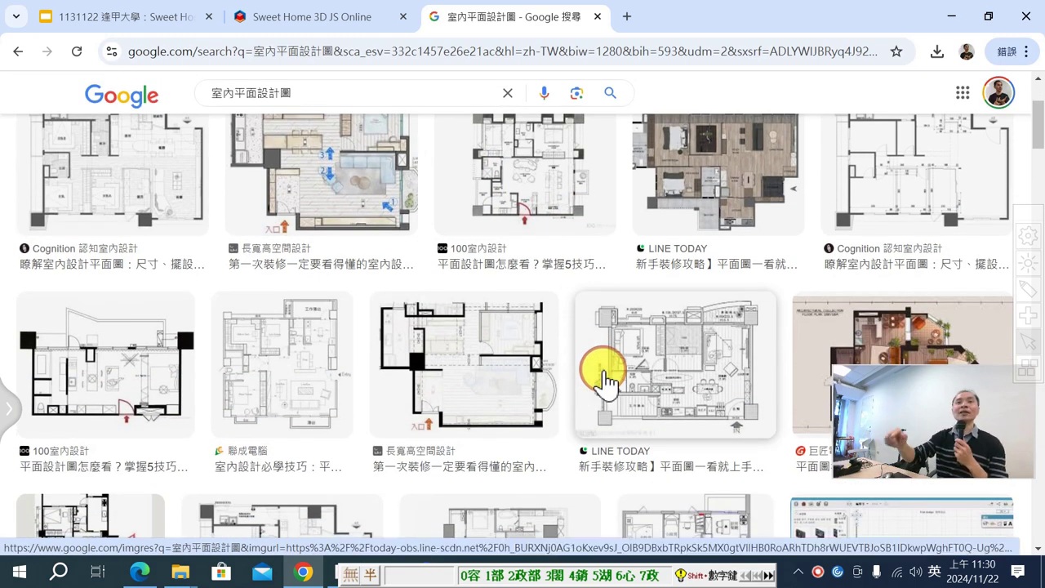
{"action": "scroll", "coordinate": [531, 351], "scroll_direction": "down", "scroll_amount": 1}
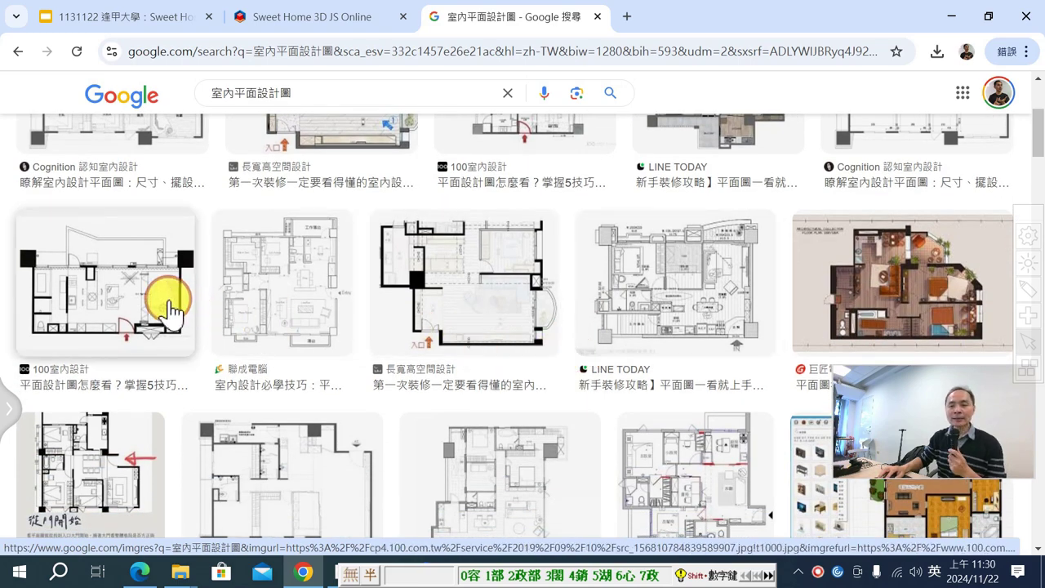
{"action": "left_click", "coordinate": [117, 278]}
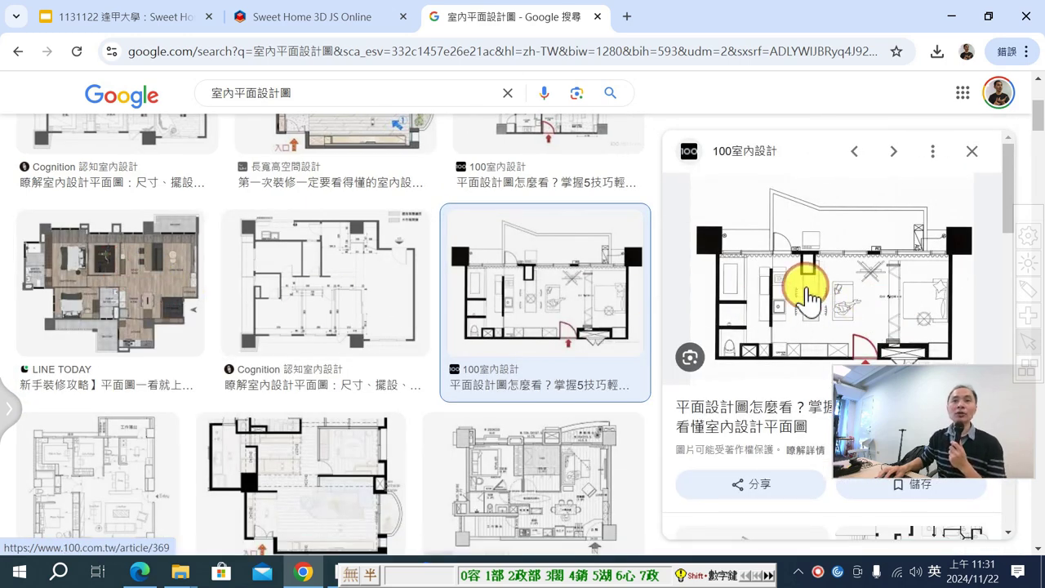
{"action": "right_click", "coordinate": [767, 270]}
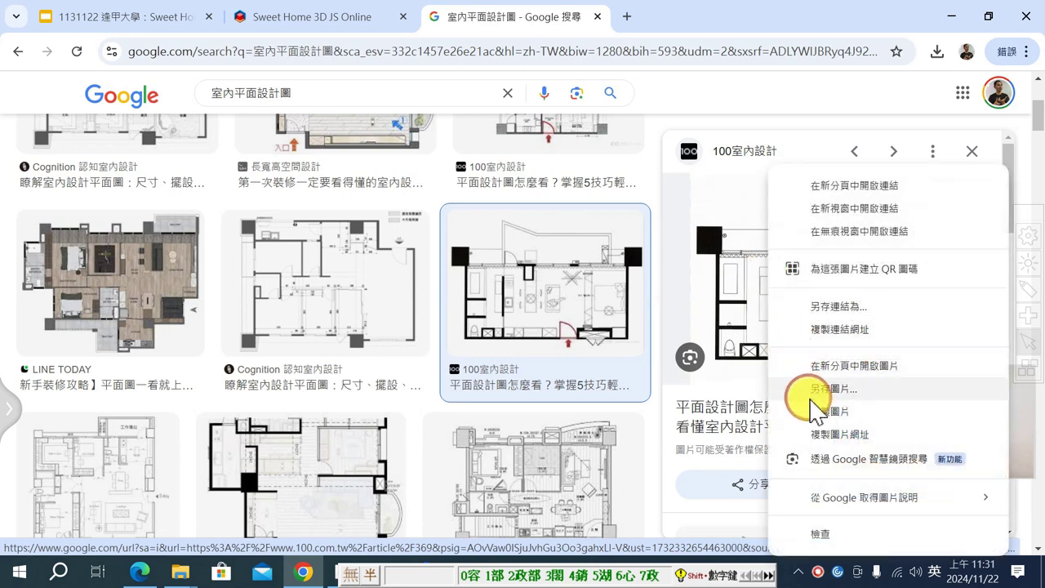
{"action": "left_click", "coordinate": [820, 390]}
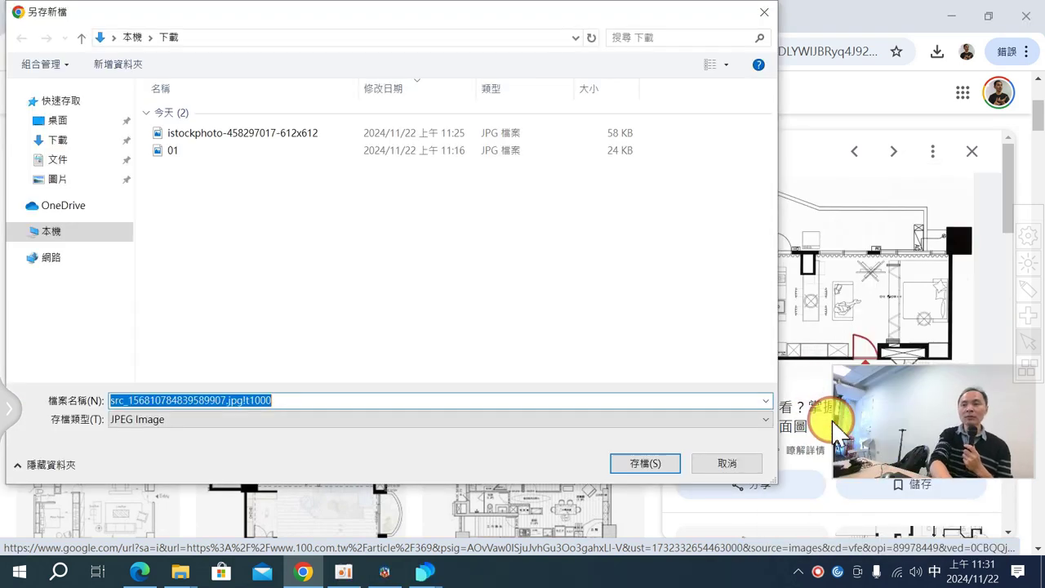
{"action": "left_click", "coordinate": [662, 467]}
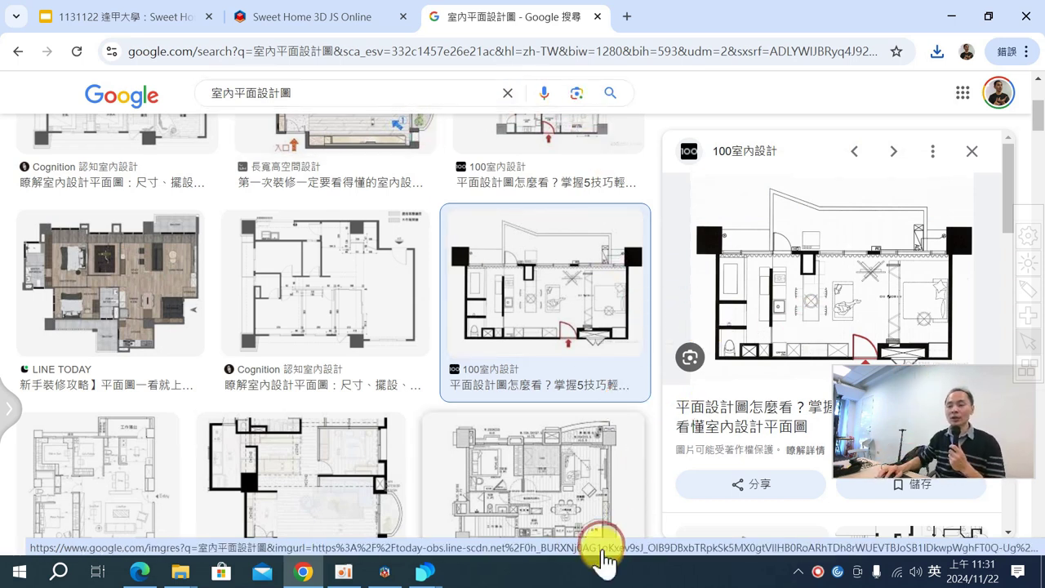
Switch to Sweet Home 3D, create a new blank home file and maximize its window.
{"action": "left_click", "coordinate": [399, 576]}
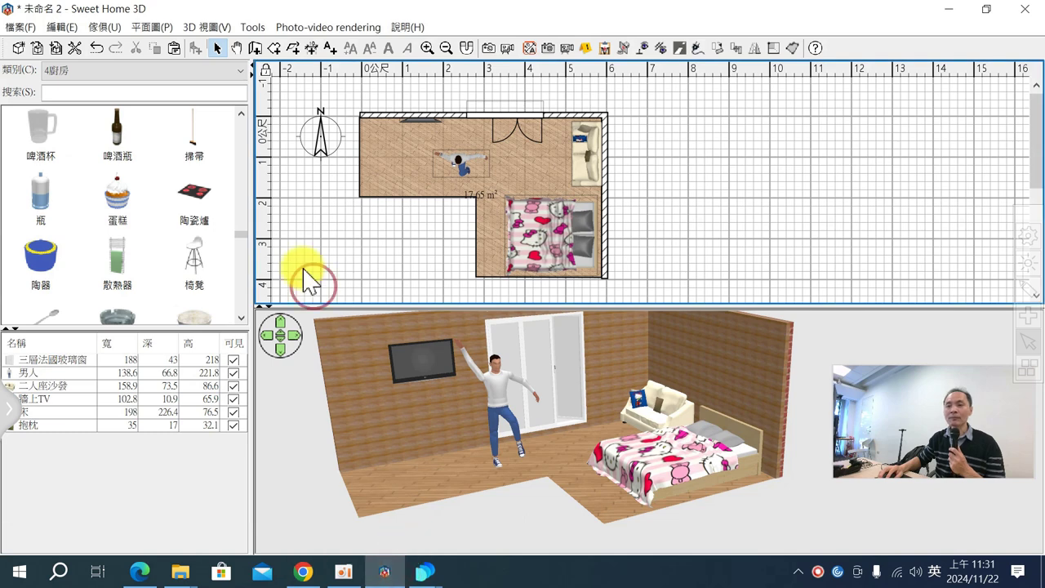
{"action": "left_click", "coordinate": [25, 28]}
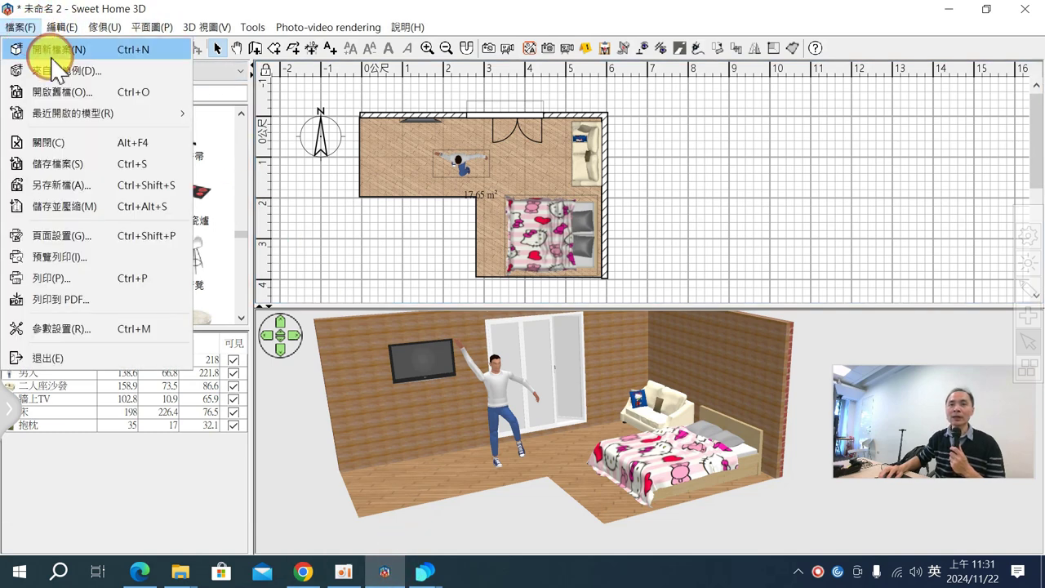
{"action": "left_click", "coordinate": [49, 49]}
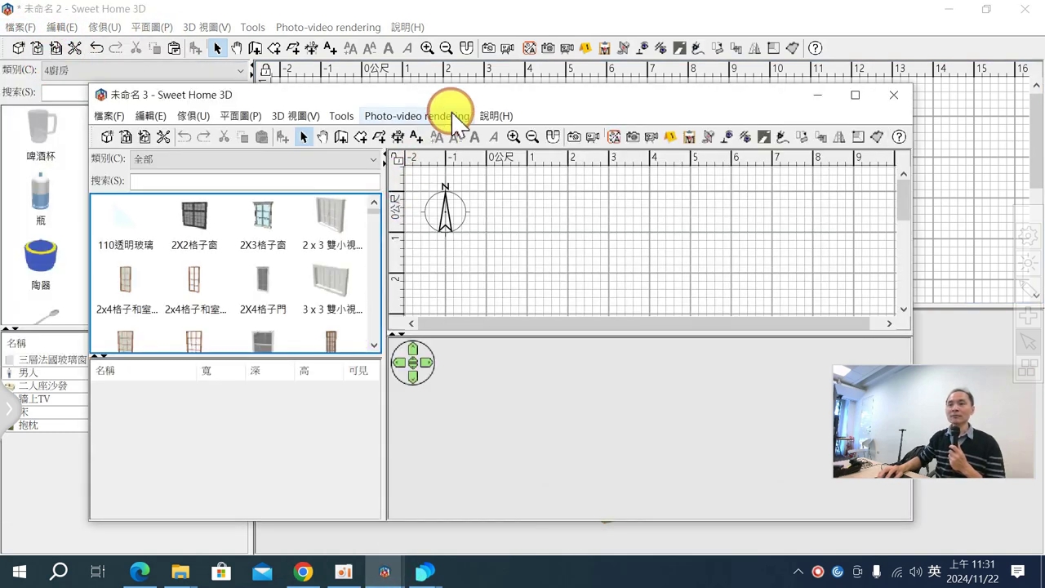
{"action": "double_click", "coordinate": [460, 94]}
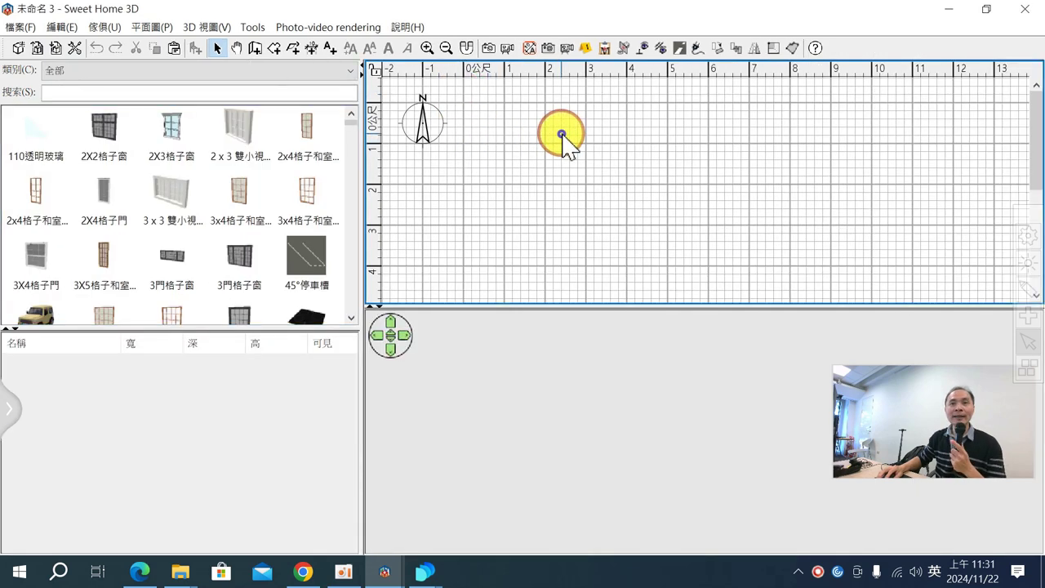
Start inserting a background image in the plan and choose src_156810784839589907.jpg!t1000.jpg from the 下載 folder.
{"action": "right_click", "coordinate": [562, 136]}
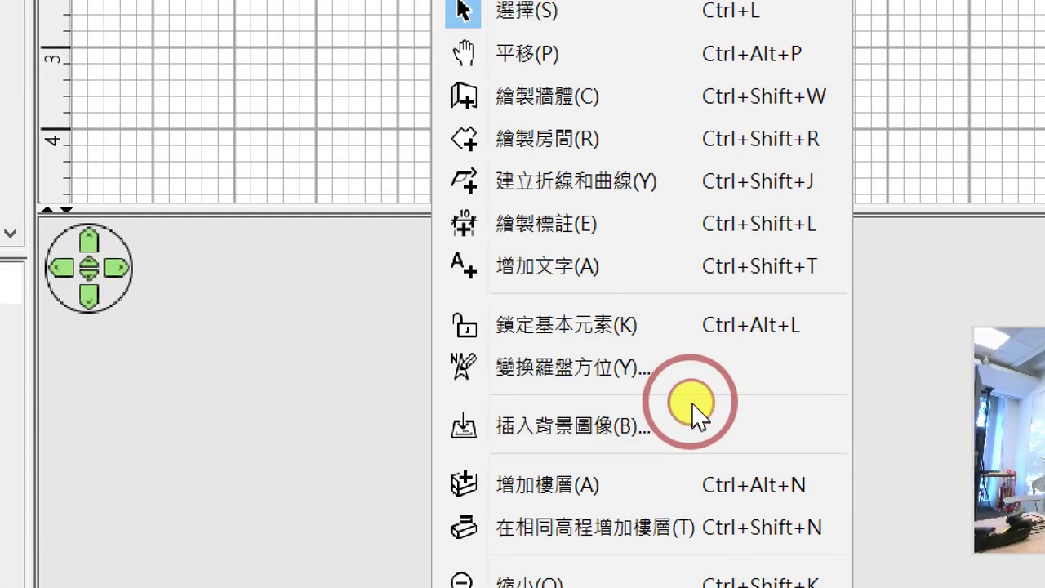
{"action": "left_click", "coordinate": [694, 414]}
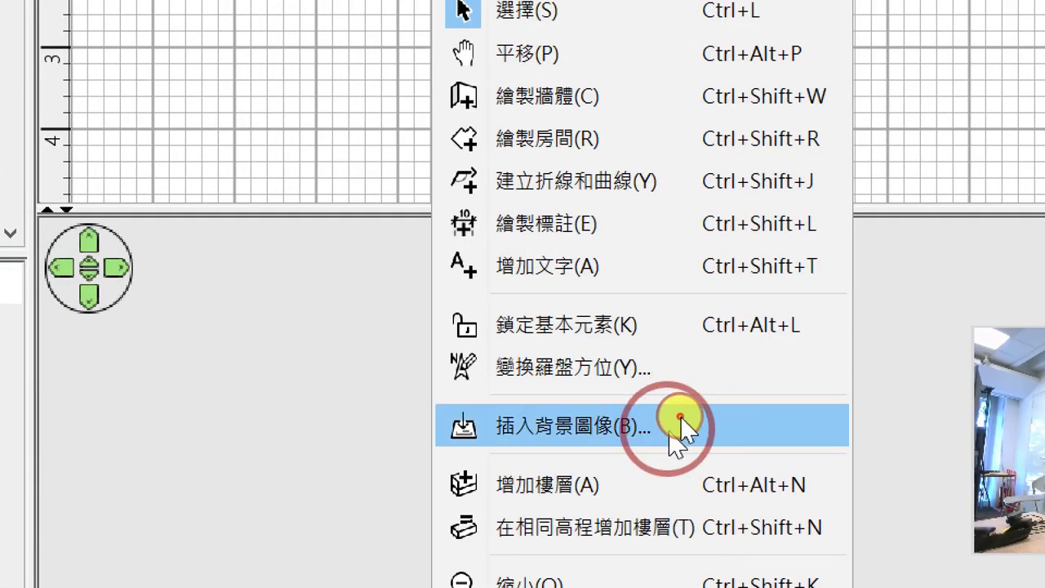
{"action": "left_click", "coordinate": [677, 426]}
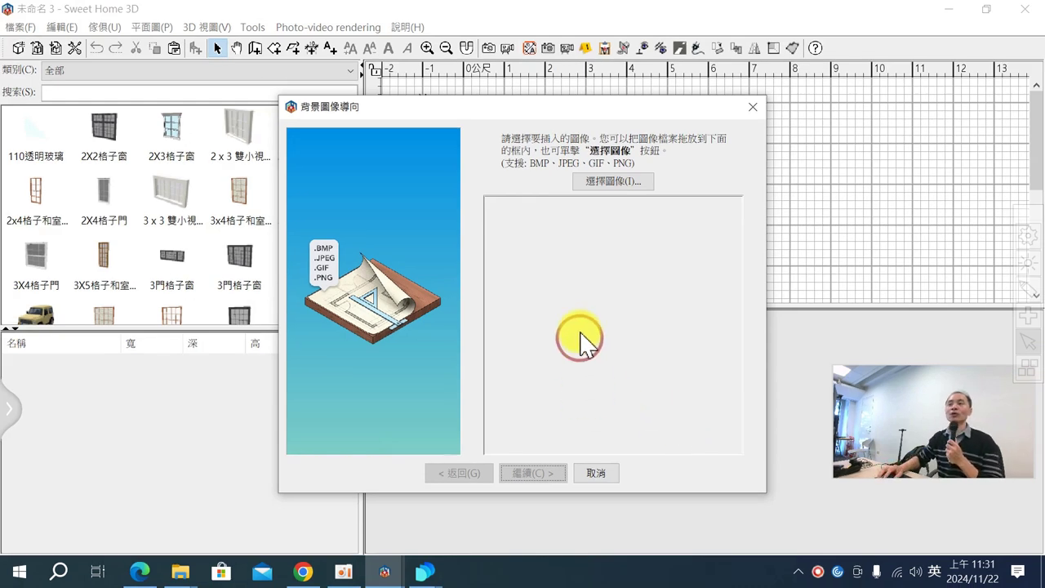
{"action": "left_click", "coordinate": [612, 184]}
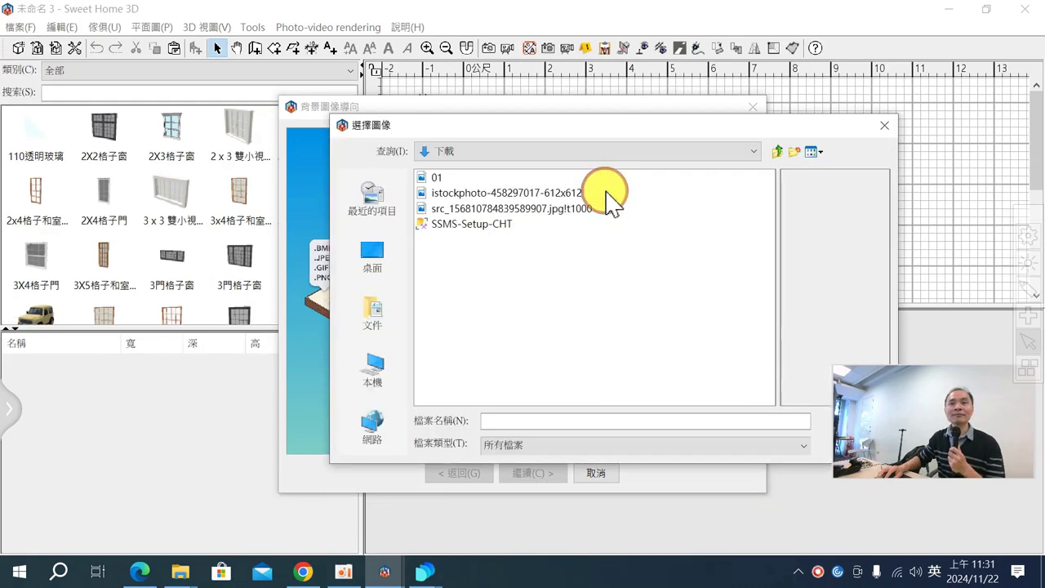
{"action": "left_click", "coordinate": [477, 210]}
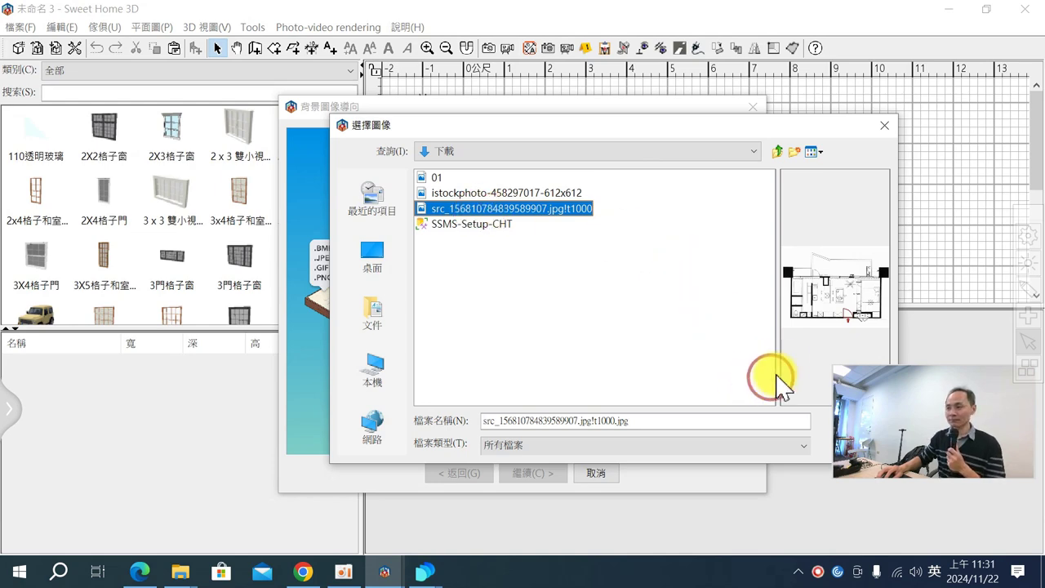
{"action": "left_click_drag", "start_coordinate": [742, 131], "coordinate": [548, 116]}
{"action": "left_click", "coordinate": [660, 408]}
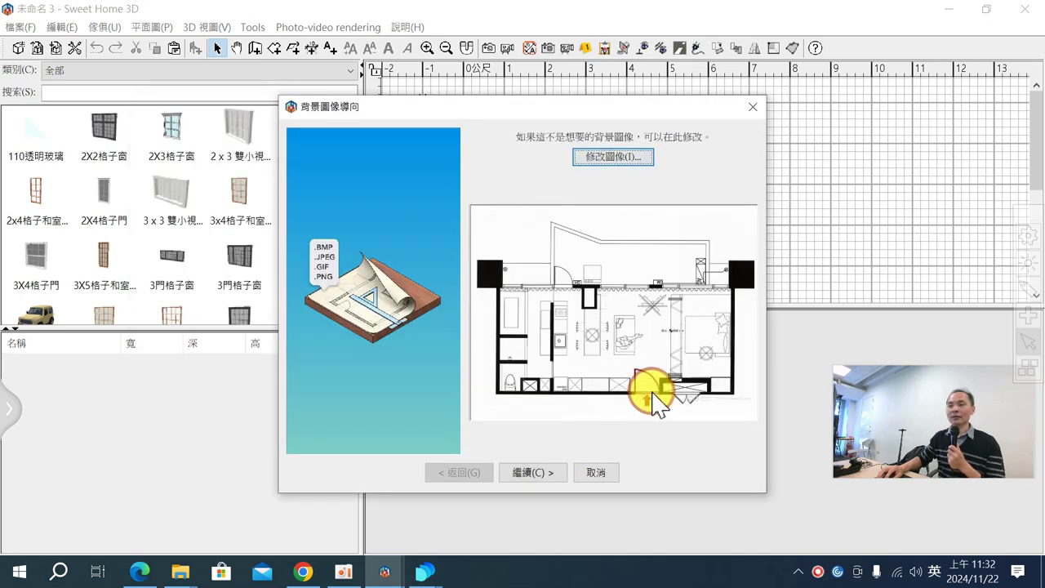
Set the background image's scale line to an actual length of 60 cm and finish with the origin at X 0, Y 0.
{"action": "left_click", "coordinate": [535, 471]}
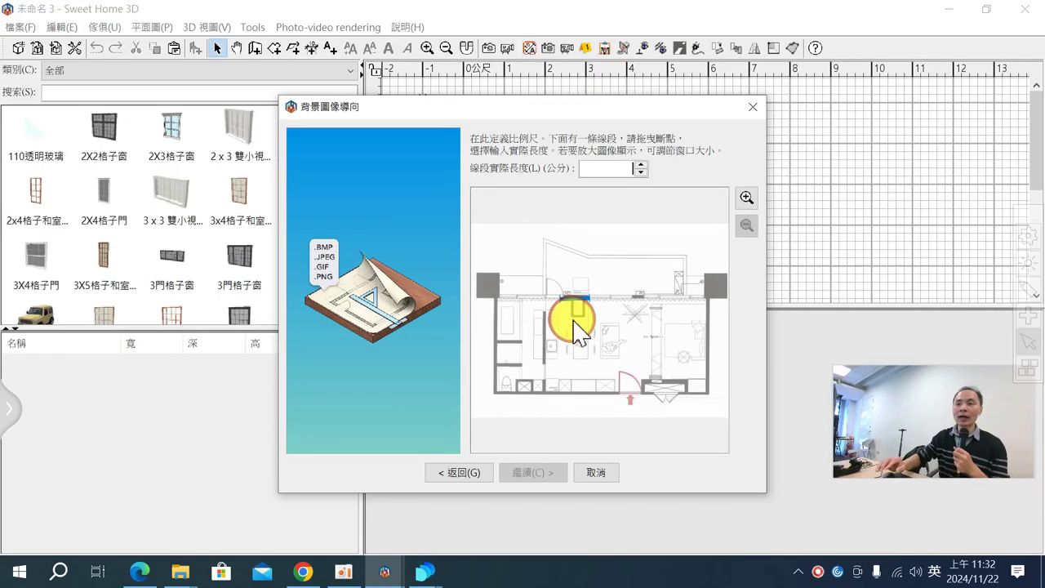
{"action": "left_click", "coordinate": [623, 171]}
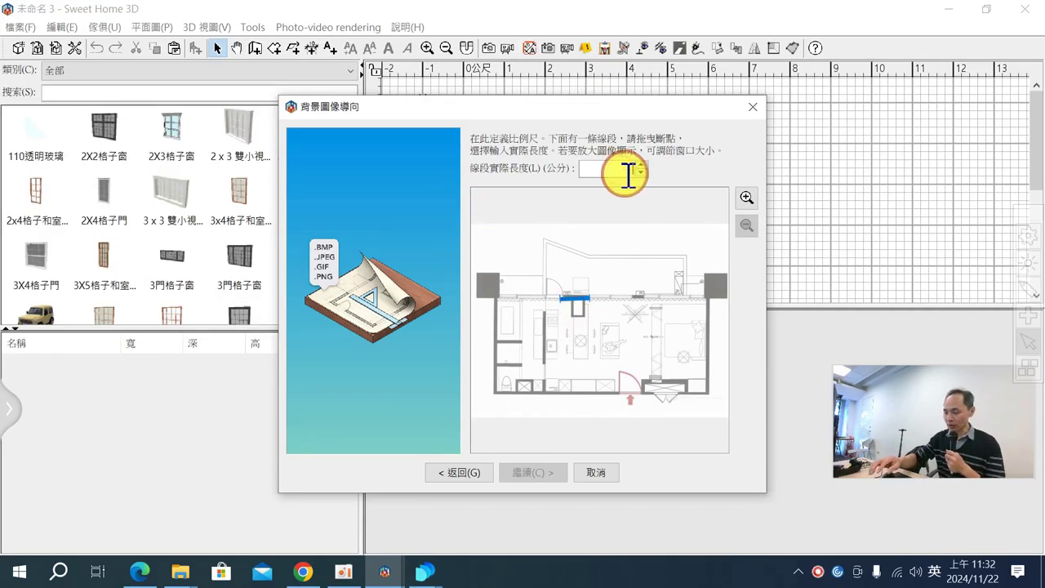
{"action": "type", "text": "100"}
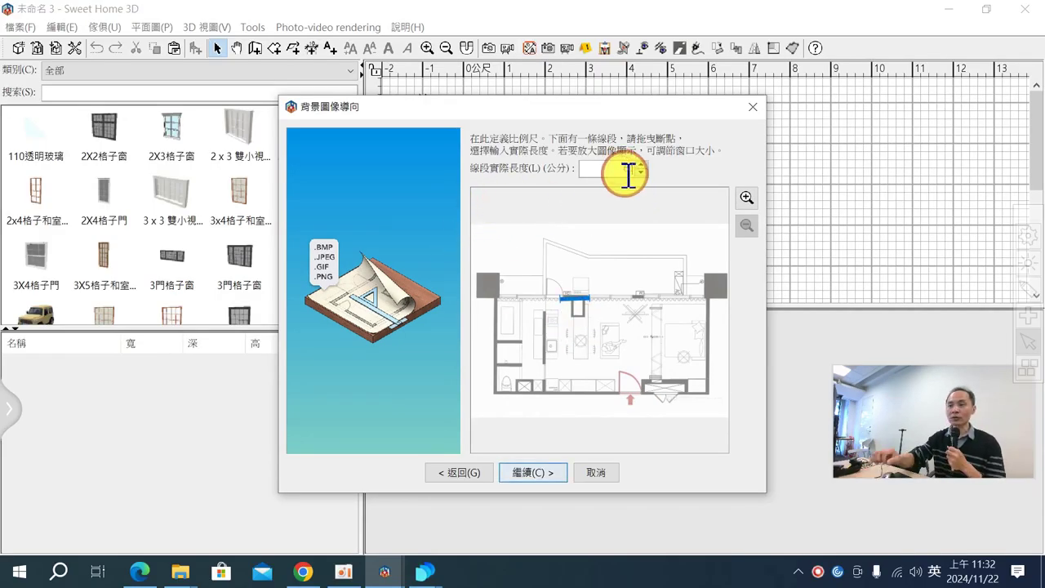
{"action": "left_click", "coordinate": [618, 296]}
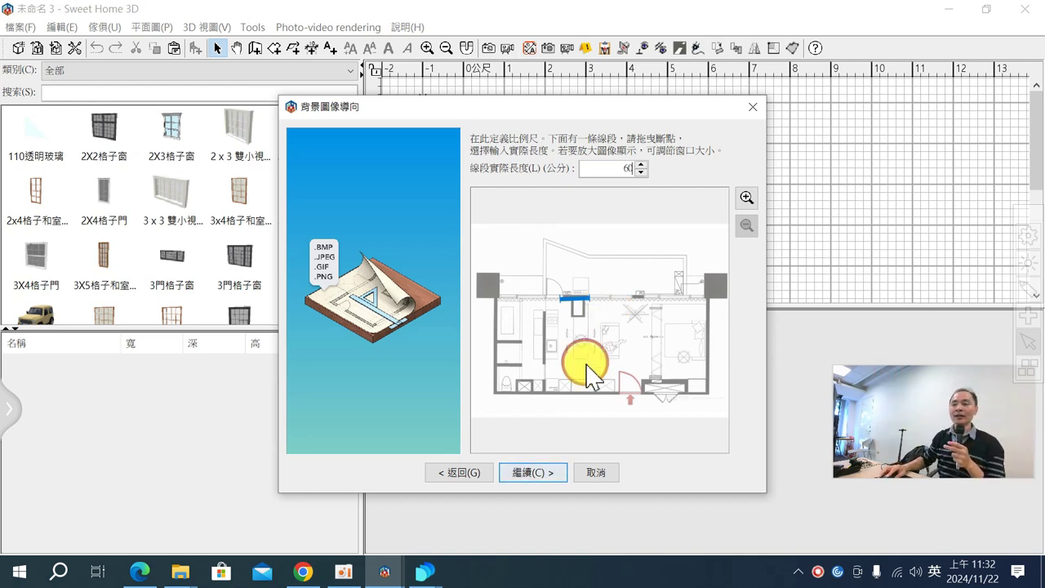
{"action": "left_click", "coordinate": [545, 474]}
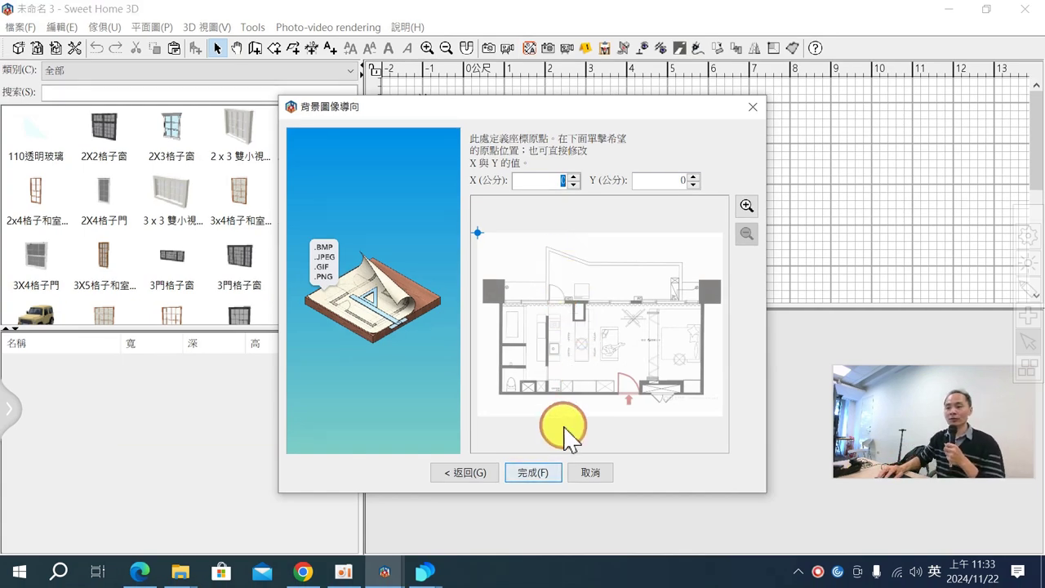
{"action": "left_click", "coordinate": [545, 476]}
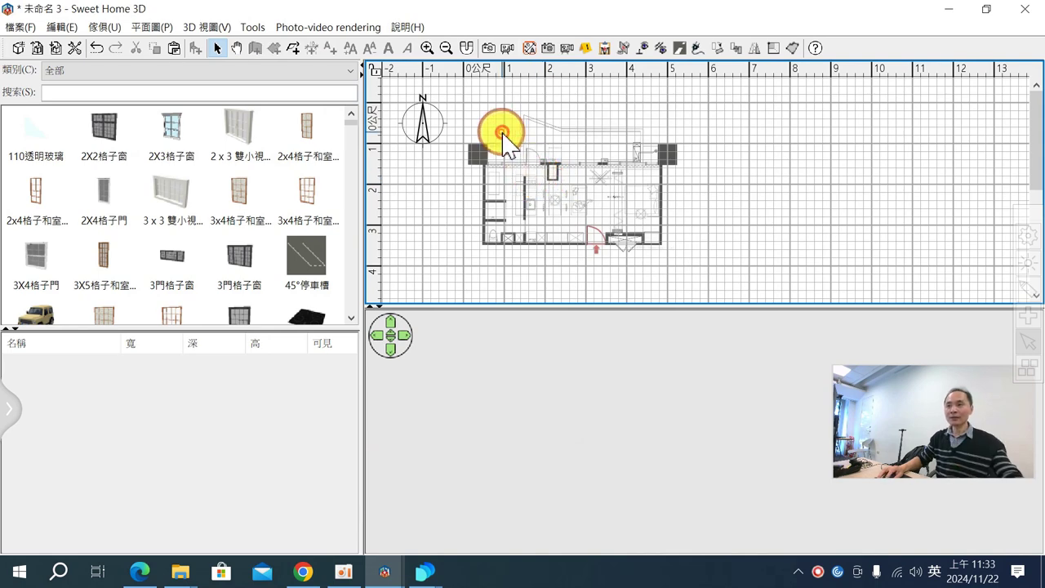
Trace the floor plan's rectangular outer boundary with four connected walls, closing the loop at the upper-left corner.
{"action": "scroll", "coordinate": [497, 145], "scroll_direction": "up", "scroll_amount": 3}
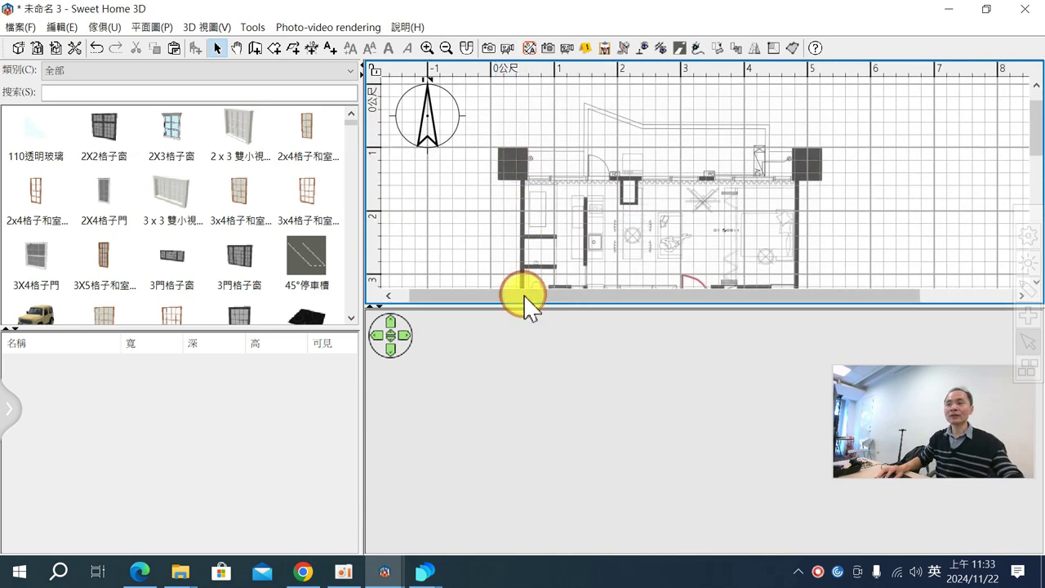
{"action": "left_click_drag", "start_coordinate": [523, 303], "coordinate": [532, 372]}
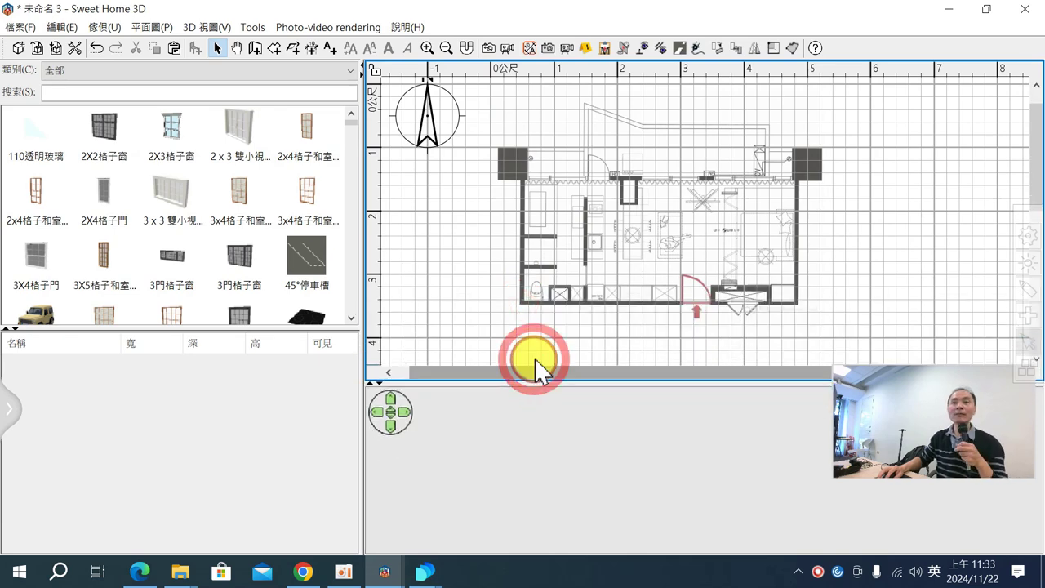
{"action": "left_click", "coordinate": [254, 47]}
{"action": "left_click", "coordinate": [505, 394]}
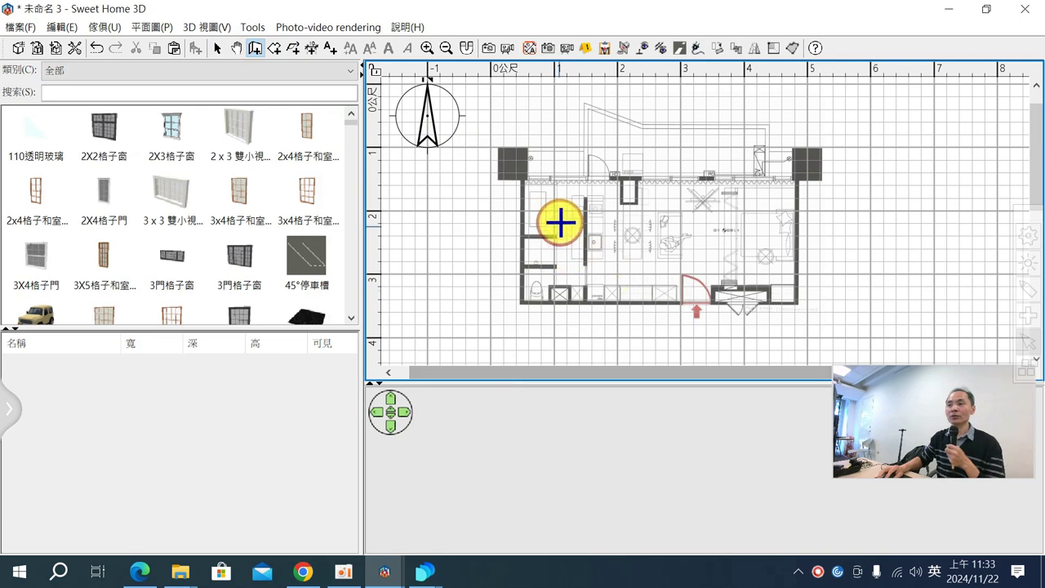
{"action": "left_click", "coordinate": [524, 177]}
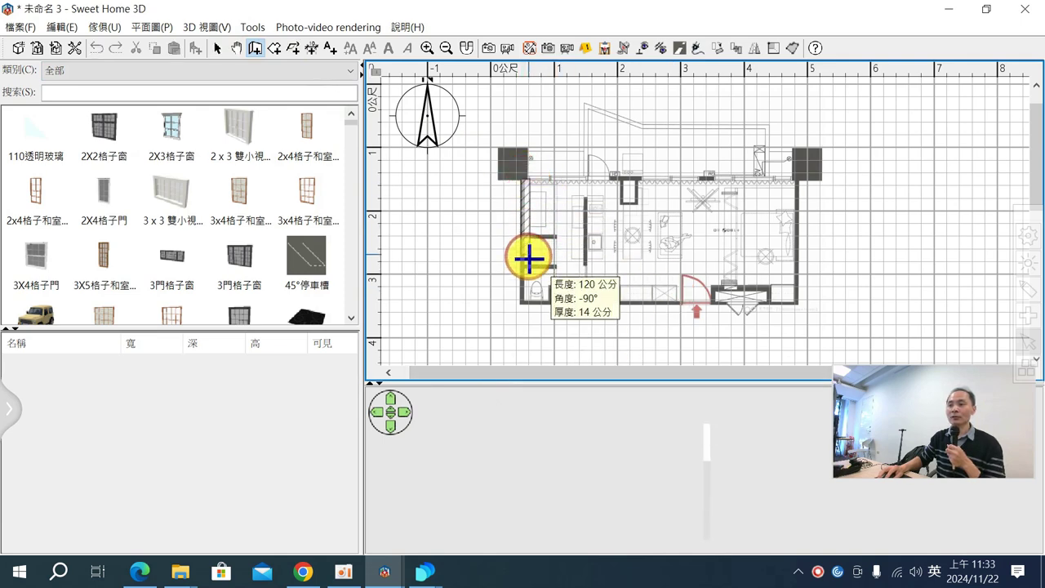
{"action": "left_click", "coordinate": [524, 304]}
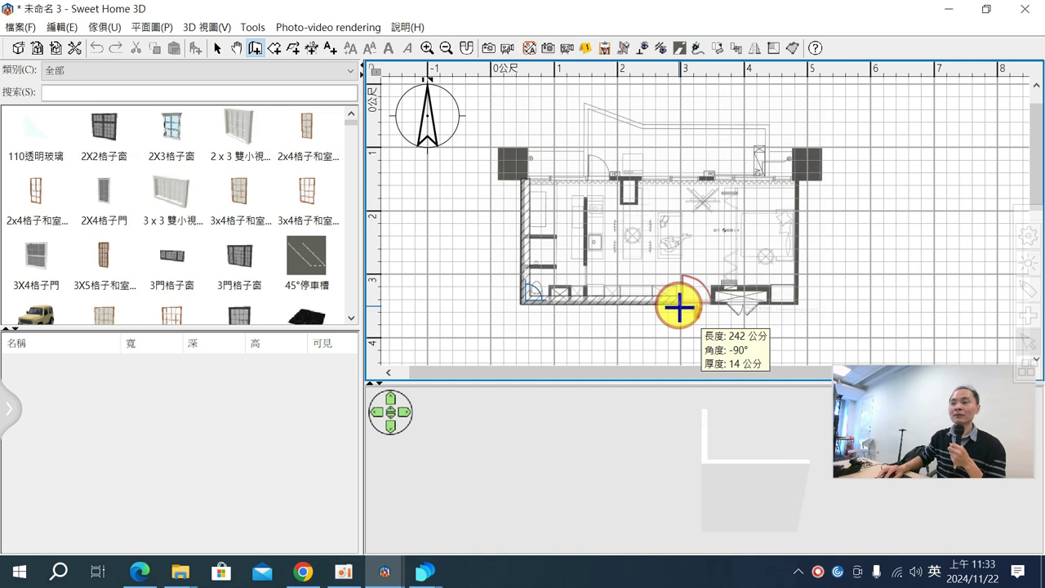
{"action": "left_click", "coordinate": [794, 303]}
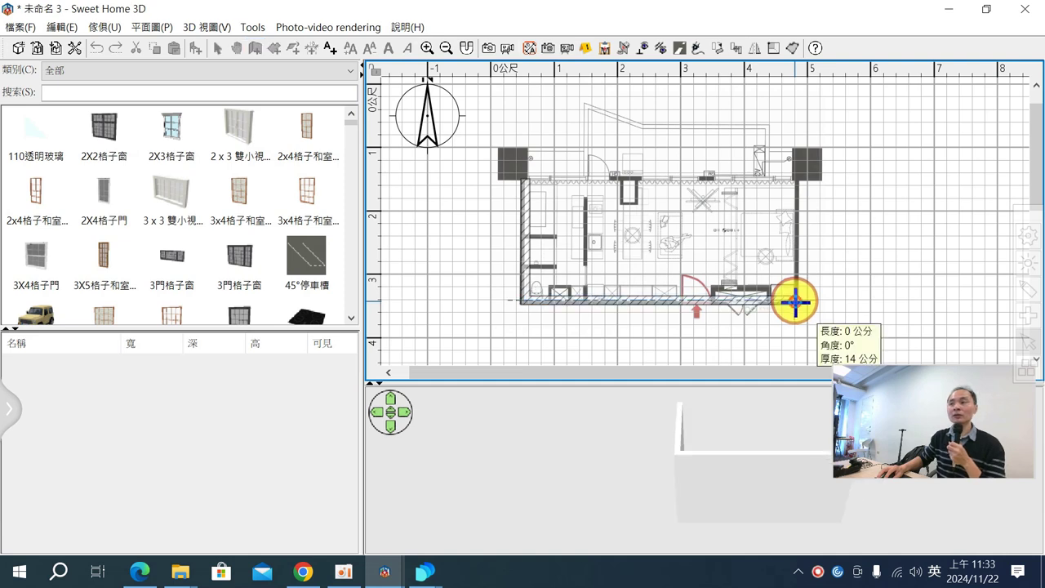
{"action": "left_click", "coordinate": [799, 179]}
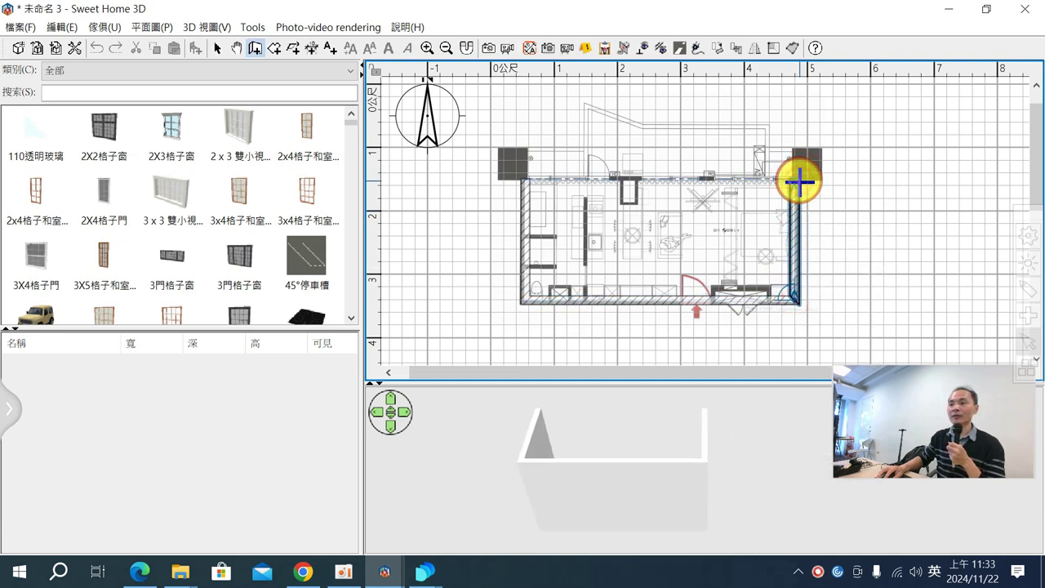
{"action": "double_click", "coordinate": [521, 181]}
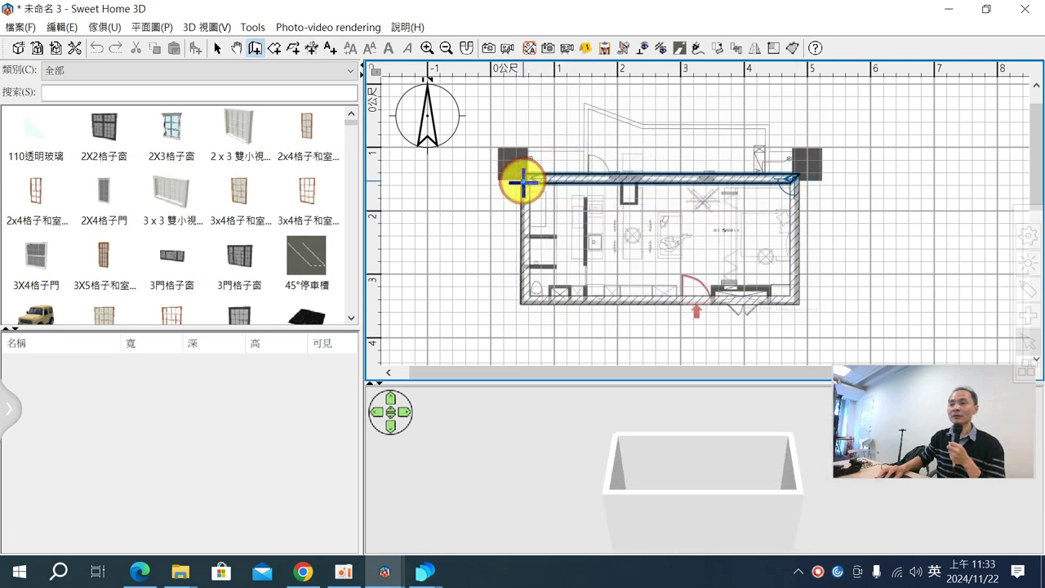
Draw a vertical interior wall at about 1.8 m on the horizontal ruler, joining the upper and lower outer walls.
{"action": "left_click_drag", "start_coordinate": [660, 463], "coordinate": [662, 535]}
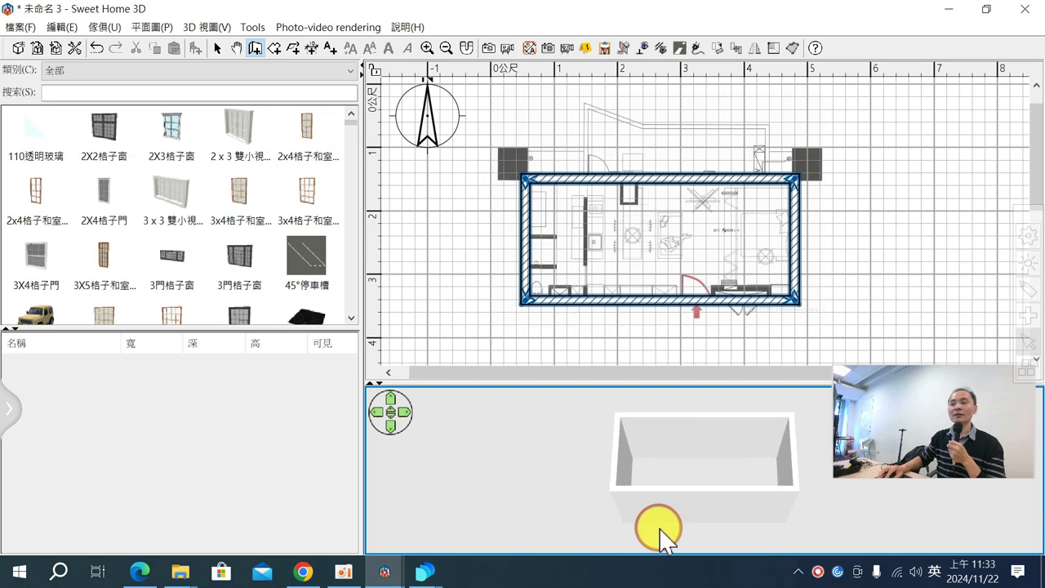
{"action": "left_click", "coordinate": [602, 185]}
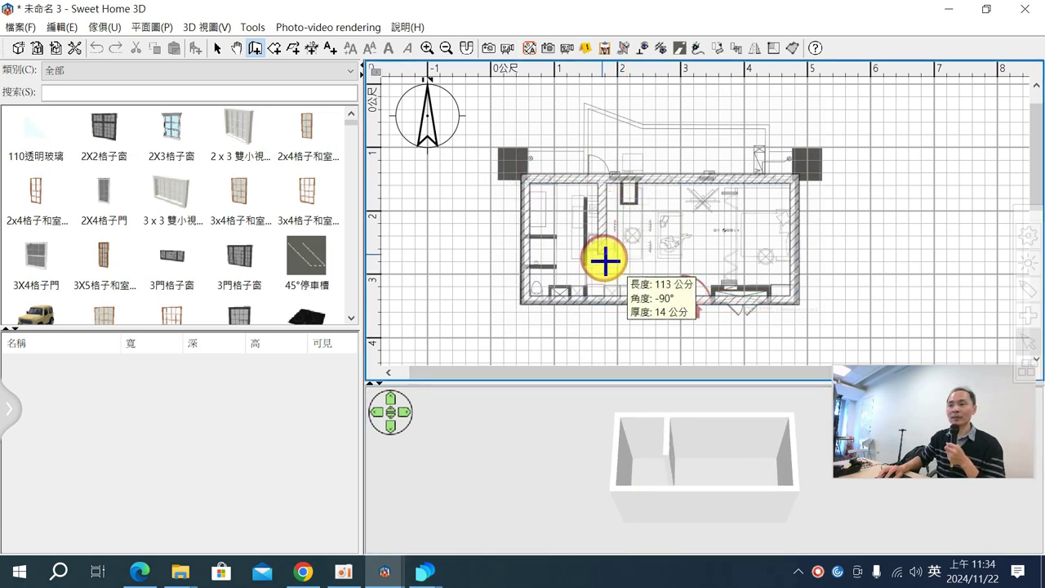
{"action": "double_click", "coordinate": [602, 299]}
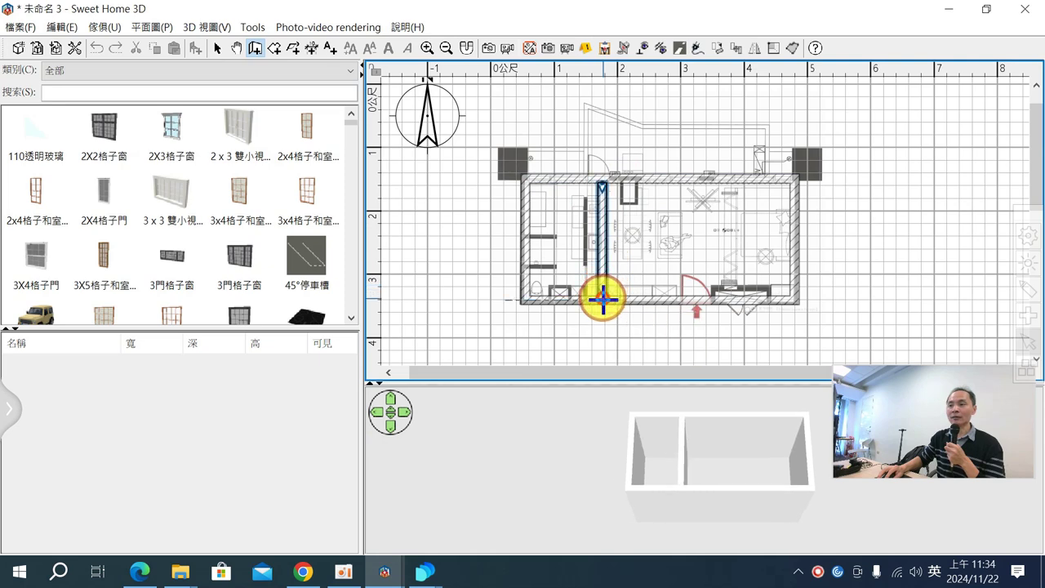
{"action": "left_click", "coordinate": [655, 405]}
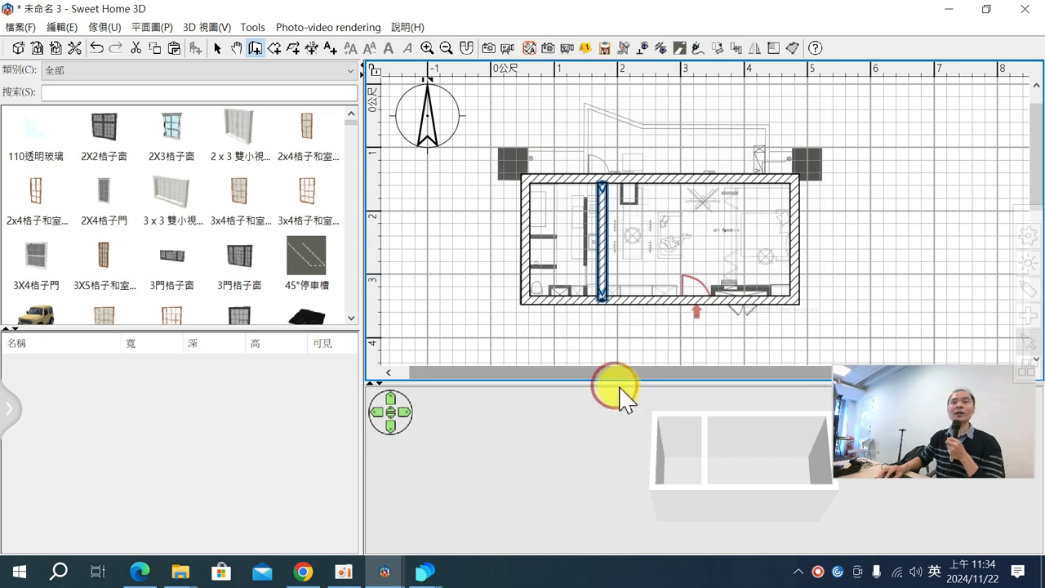
Enlarge the 3D view to take up most of the workspace below the plan.
{"action": "left_click_drag", "start_coordinate": [688, 490], "coordinate": [755, 433]}
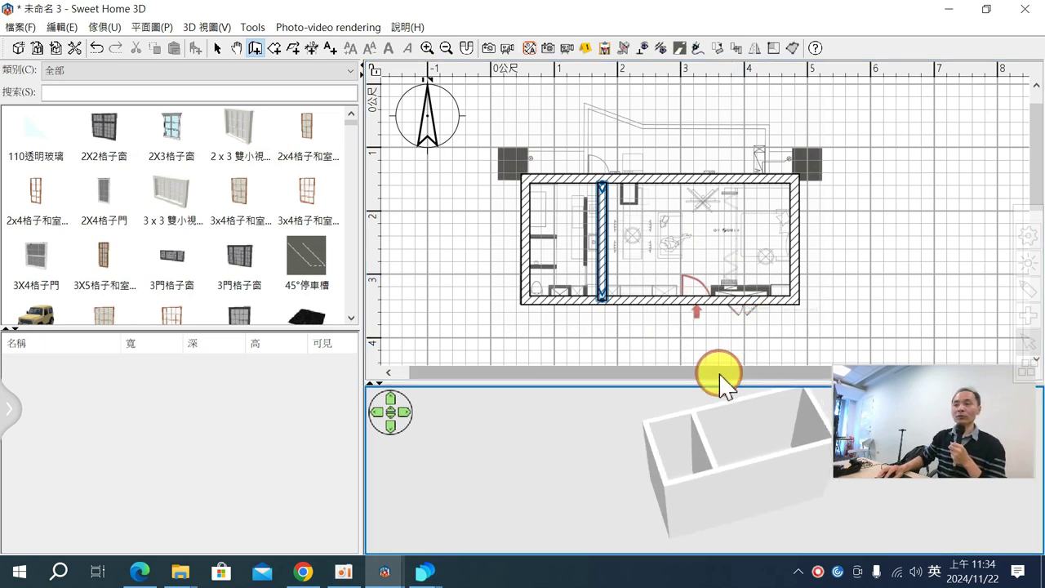
{"action": "left_click_drag", "start_coordinate": [719, 384], "coordinate": [740, 217]}
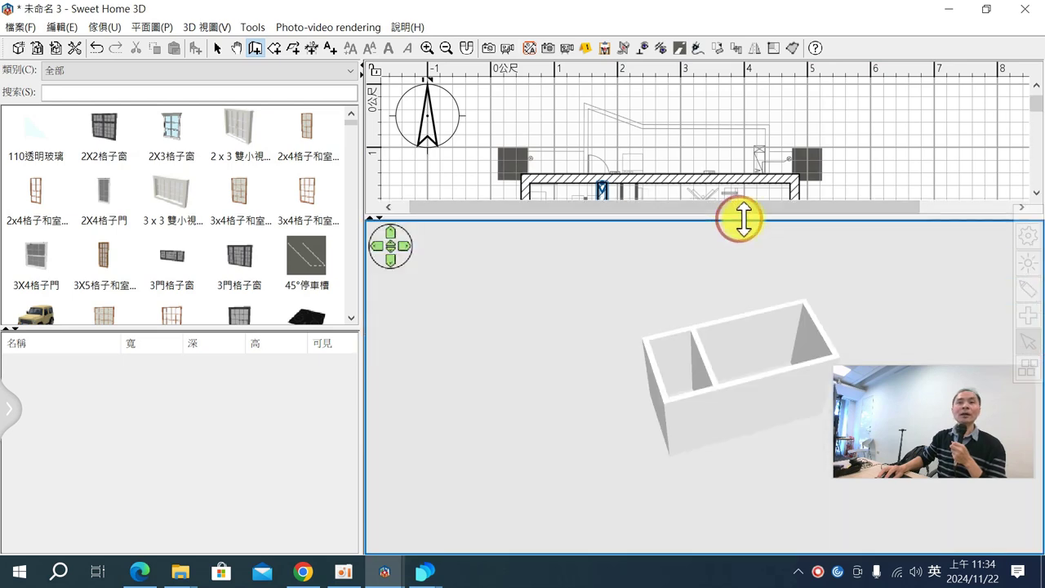
{"action": "left_click_drag", "start_coordinate": [769, 353], "coordinate": [623, 327]}
{"action": "right_click", "coordinate": [735, 343]}
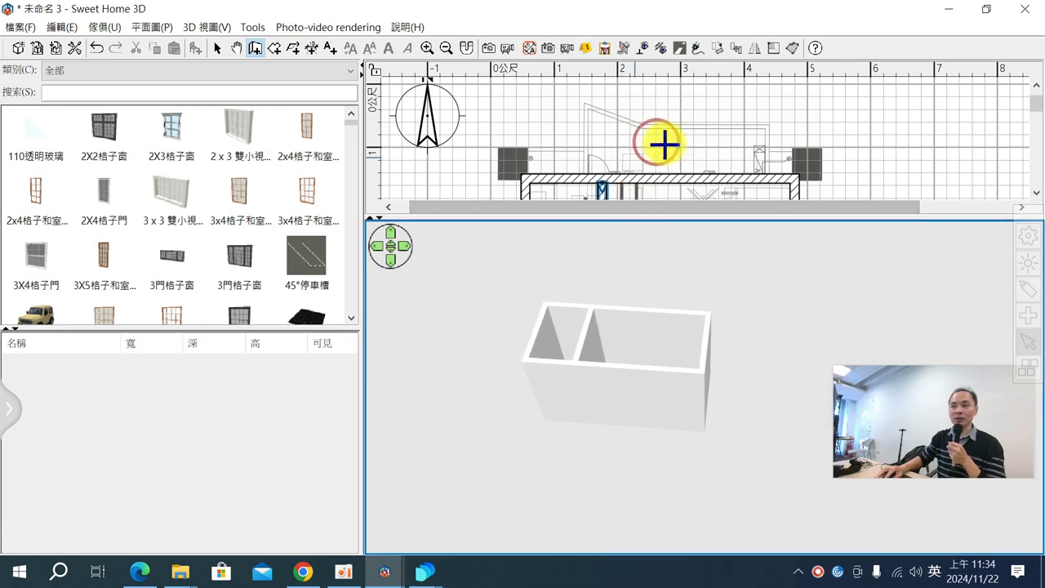
Modify the 3D view settings so the background image is displayed on the ground.
{"action": "right_click", "coordinate": [469, 304]}
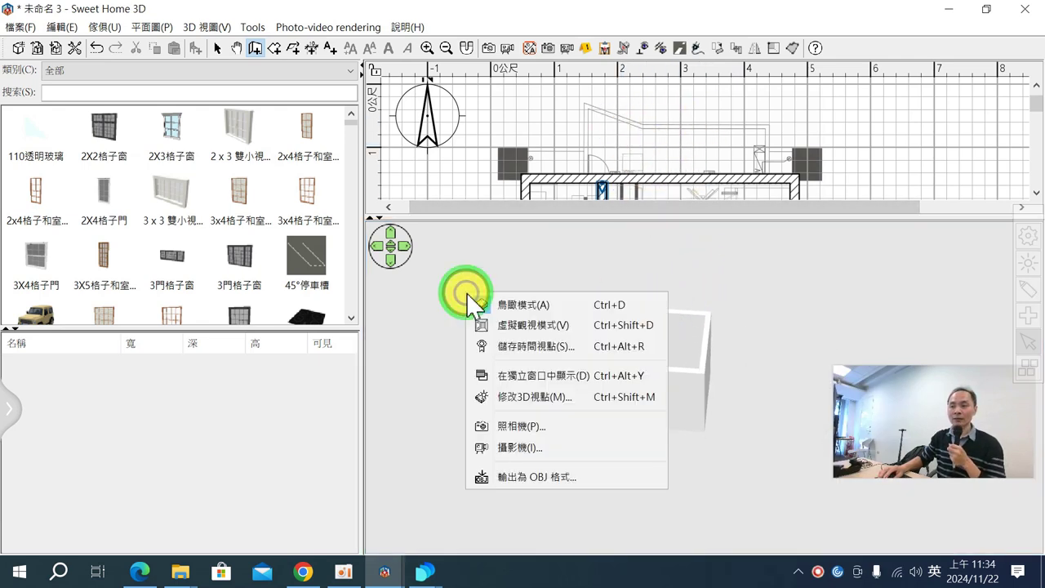
{"action": "left_click", "coordinate": [527, 397]}
{"action": "left_click", "coordinate": [420, 260]}
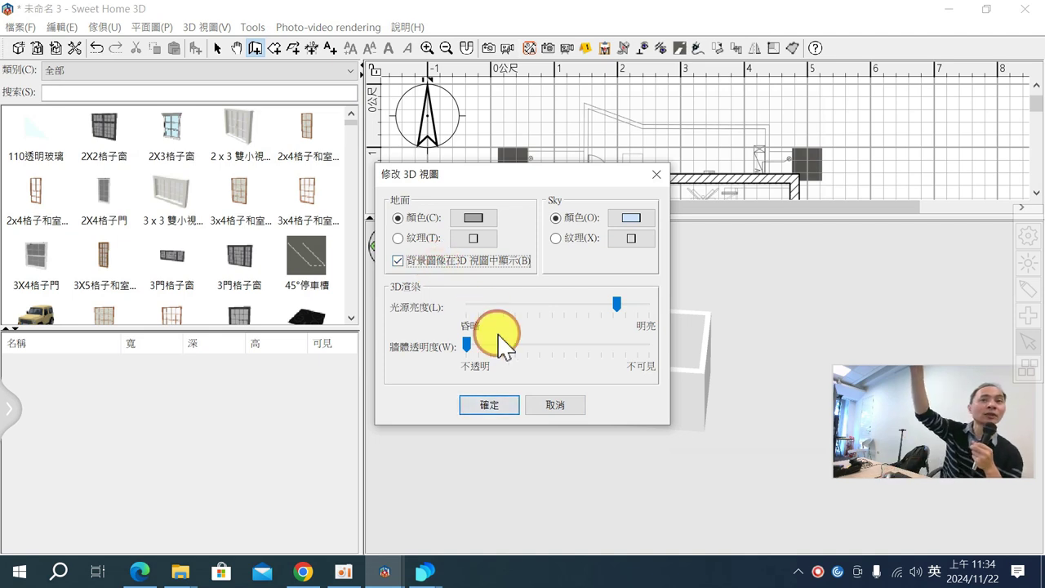
{"action": "left_click", "coordinate": [490, 405]}
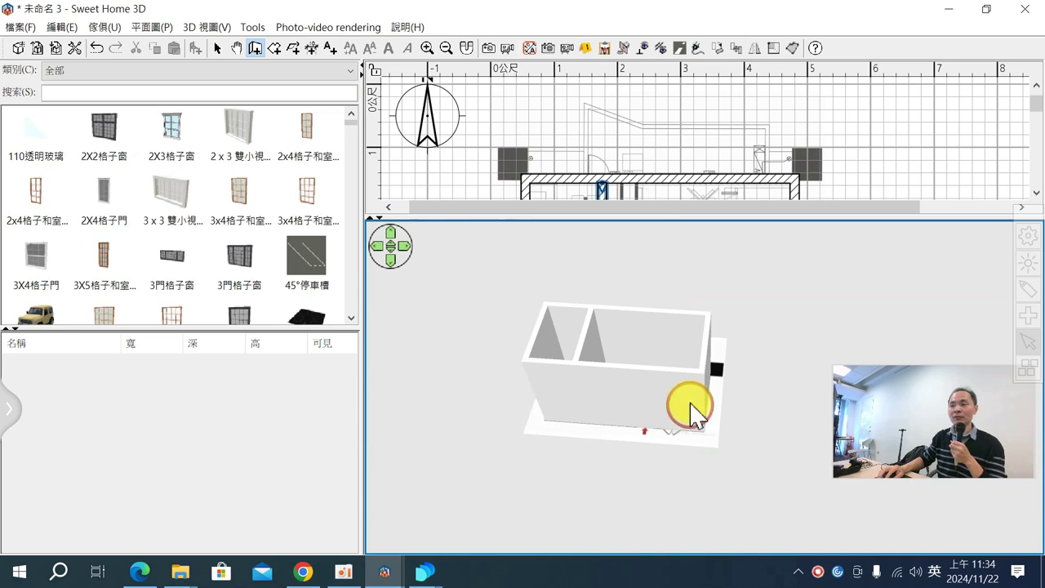
Examine the walls against the floor plan image on the ground in the 3D view from above and from the side.
{"action": "left_click_drag", "start_coordinate": [756, 361], "coordinate": [771, 515]}
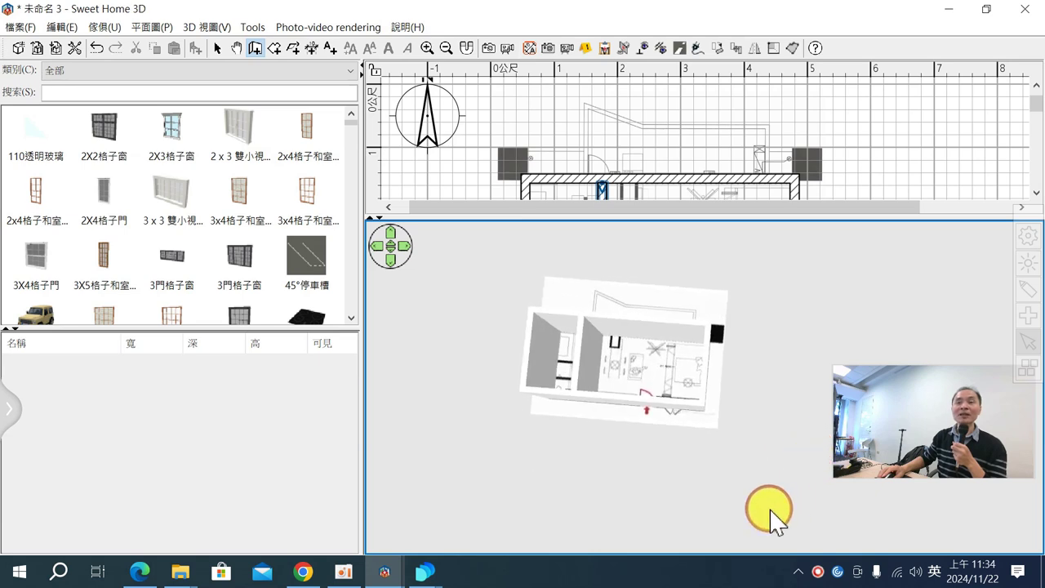
{"action": "right_click", "coordinate": [771, 514]}
{"action": "left_click", "coordinate": [633, 445]}
{"action": "left_click_drag", "start_coordinate": [633, 445], "coordinate": [611, 362]}
{"action": "scroll", "coordinate": [611, 363], "scroll_direction": "up", "scroll_amount": 6}
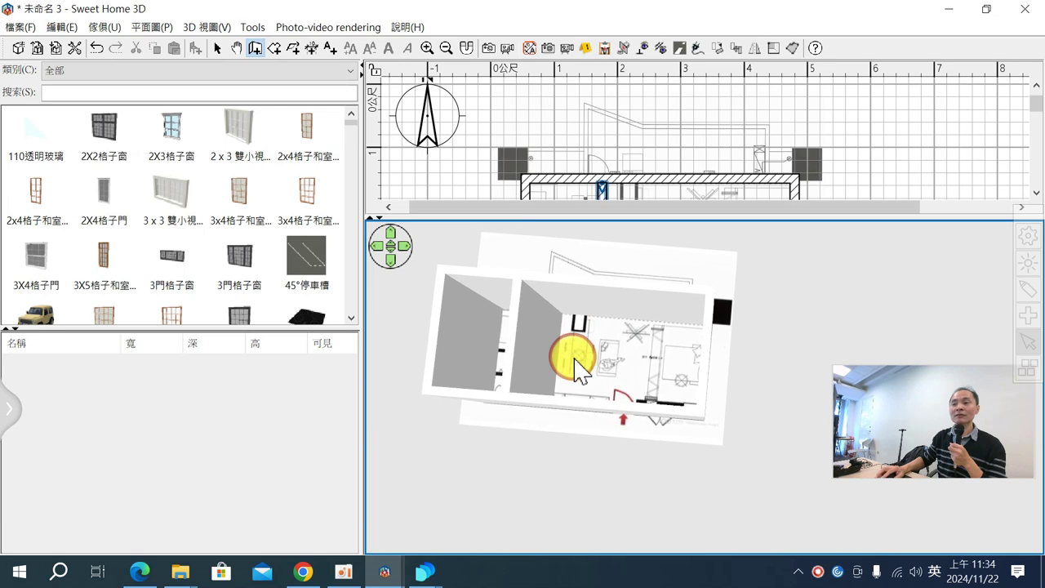
{"action": "mouse_move", "coordinate": [600, 374]}
{"action": "left_mouse_down"}
{"action": "mouse_move", "coordinate": [675, 362]}
{"action": "mouse_move", "coordinate": [665, 269]}
{"action": "mouse_move", "coordinate": [641, 282]}
{"action": "mouse_move", "coordinate": [611, 326]}
{"action": "mouse_move", "coordinate": [615, 368]}
{"action": "left_mouse_up"}
{"action": "right_click", "coordinate": [617, 371]}
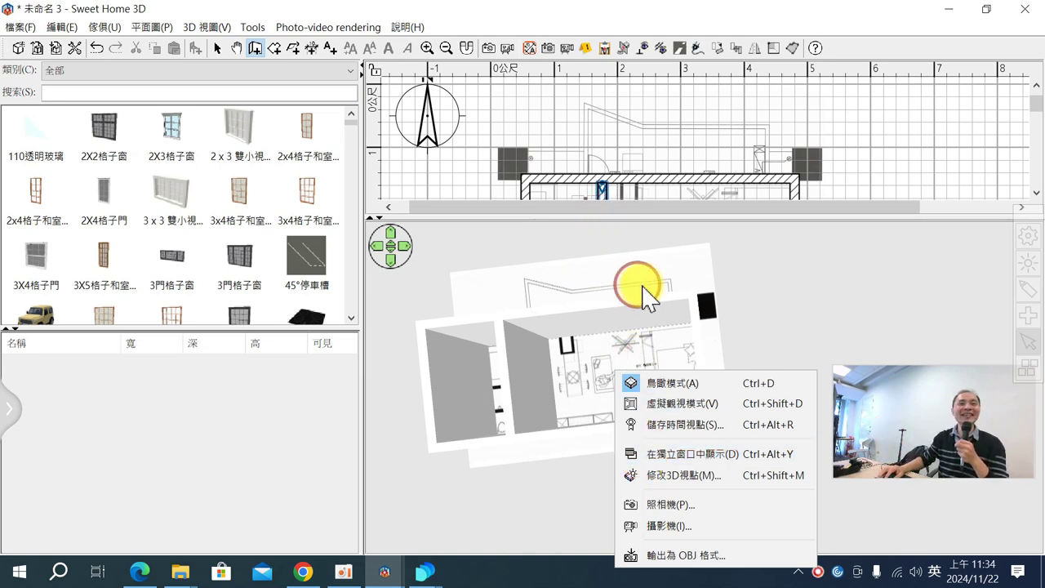
{"action": "left_click", "coordinate": [761, 333]}
{"action": "left_click_drag", "start_coordinate": [761, 333], "coordinate": [605, 274]}
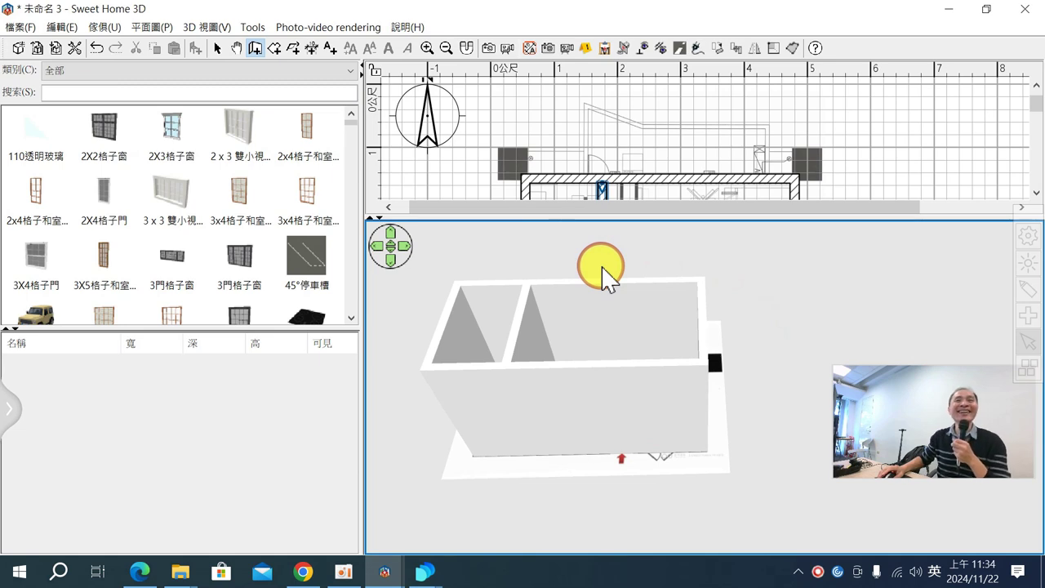
{"action": "right_click", "coordinate": [603, 267]}
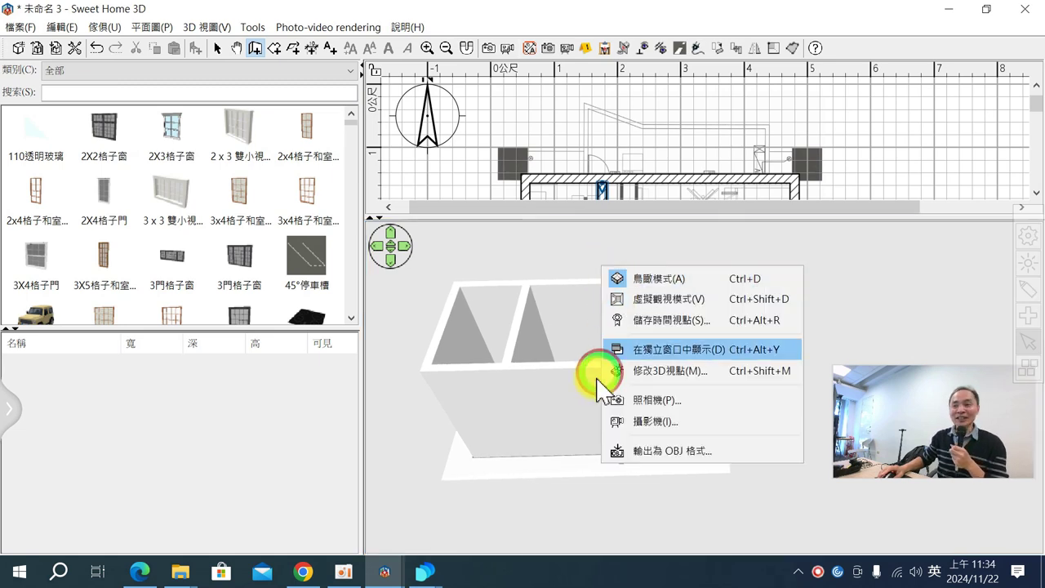
{"action": "left_click", "coordinate": [553, 411]}
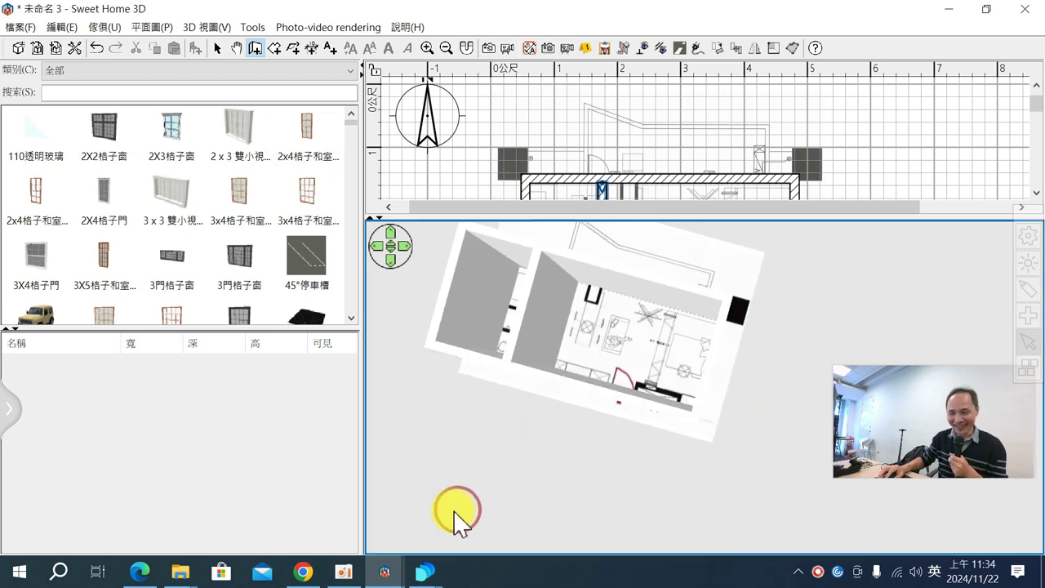
Switch to Chrome, view Sweet Home 3D JS Online and the floor plan search results, and return to the Sweet Home 3D desktop program.
{"action": "left_click", "coordinate": [303, 569]}
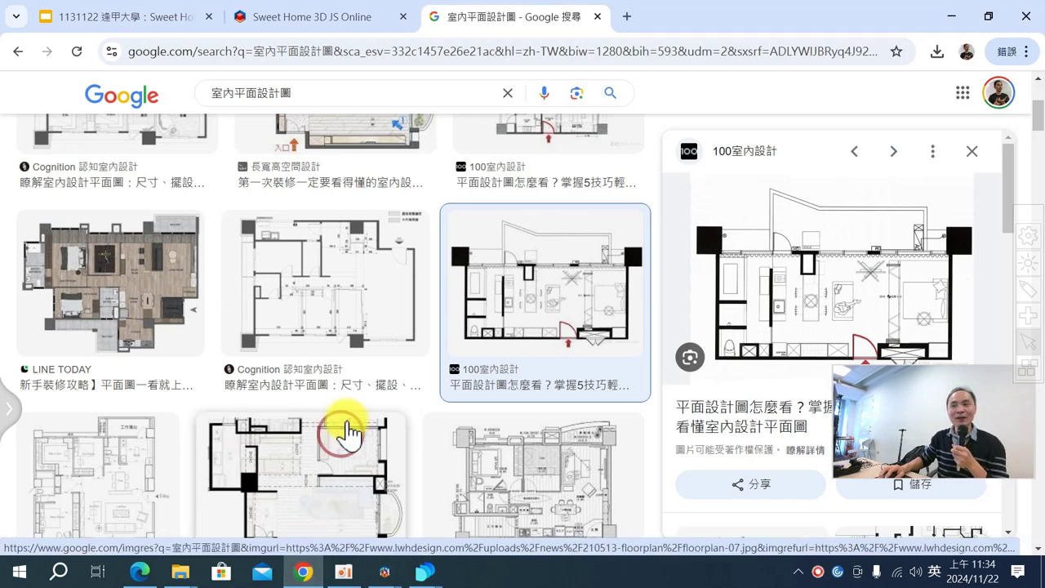
{"action": "left_click", "coordinate": [357, 27]}
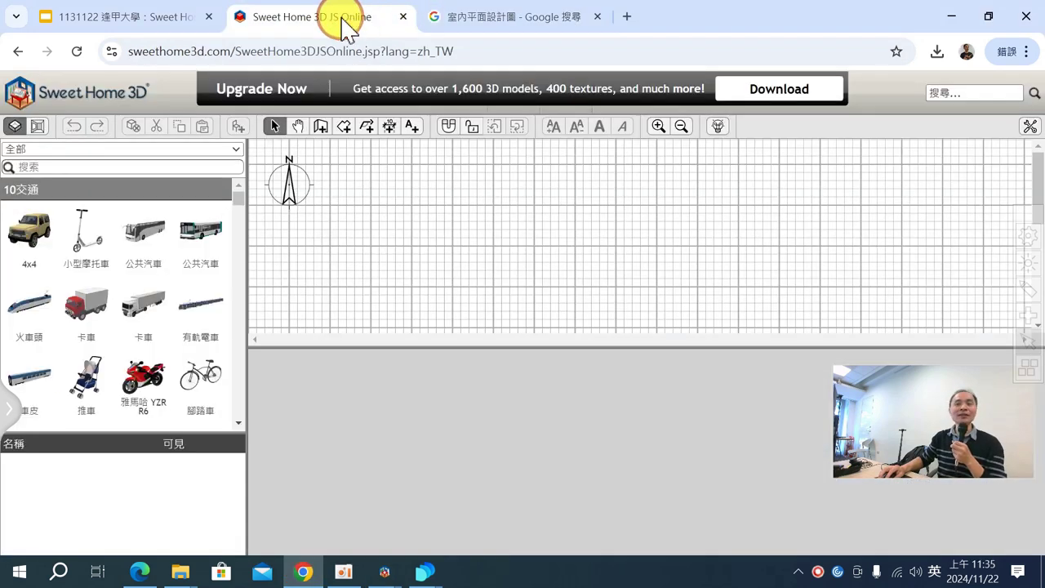
{"action": "left_click", "coordinate": [507, 30]}
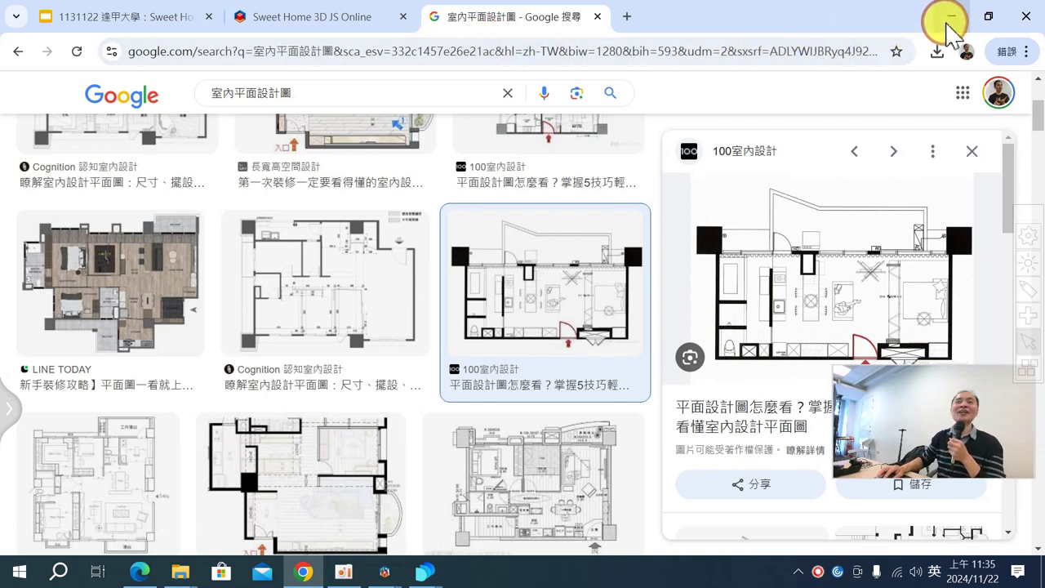
{"action": "left_click", "coordinate": [950, 18]}
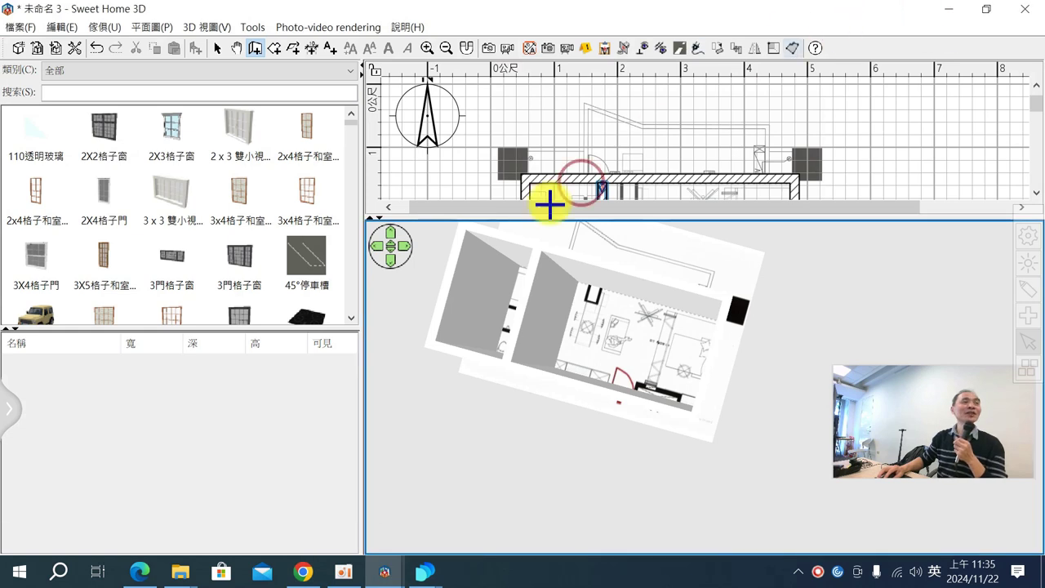
{"action": "left_click_drag", "start_coordinate": [551, 357], "coordinate": [621, 354]}
{"action": "right_click", "coordinate": [621, 360]}
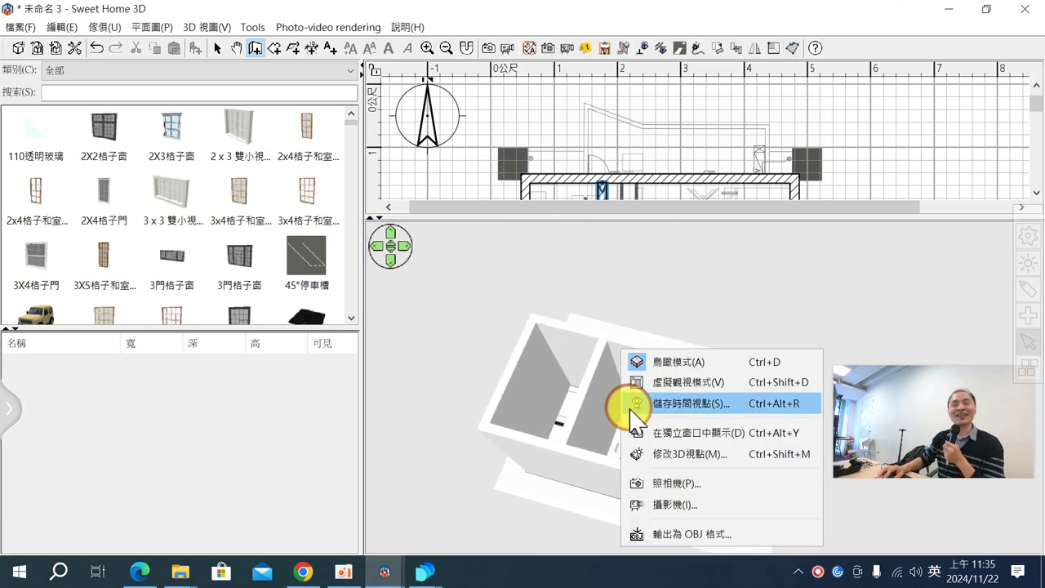
{"action": "left_click", "coordinate": [553, 329]}
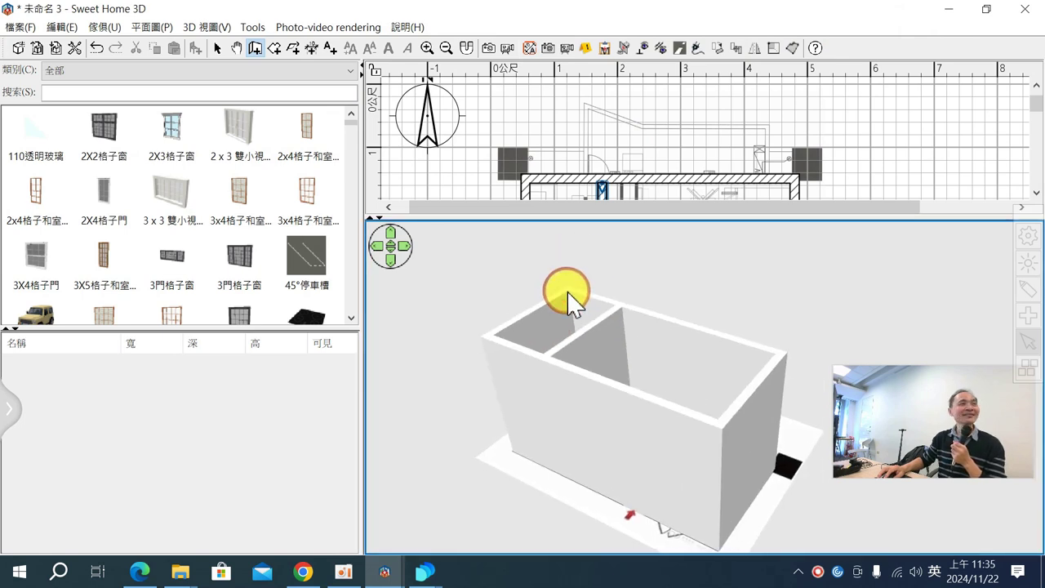